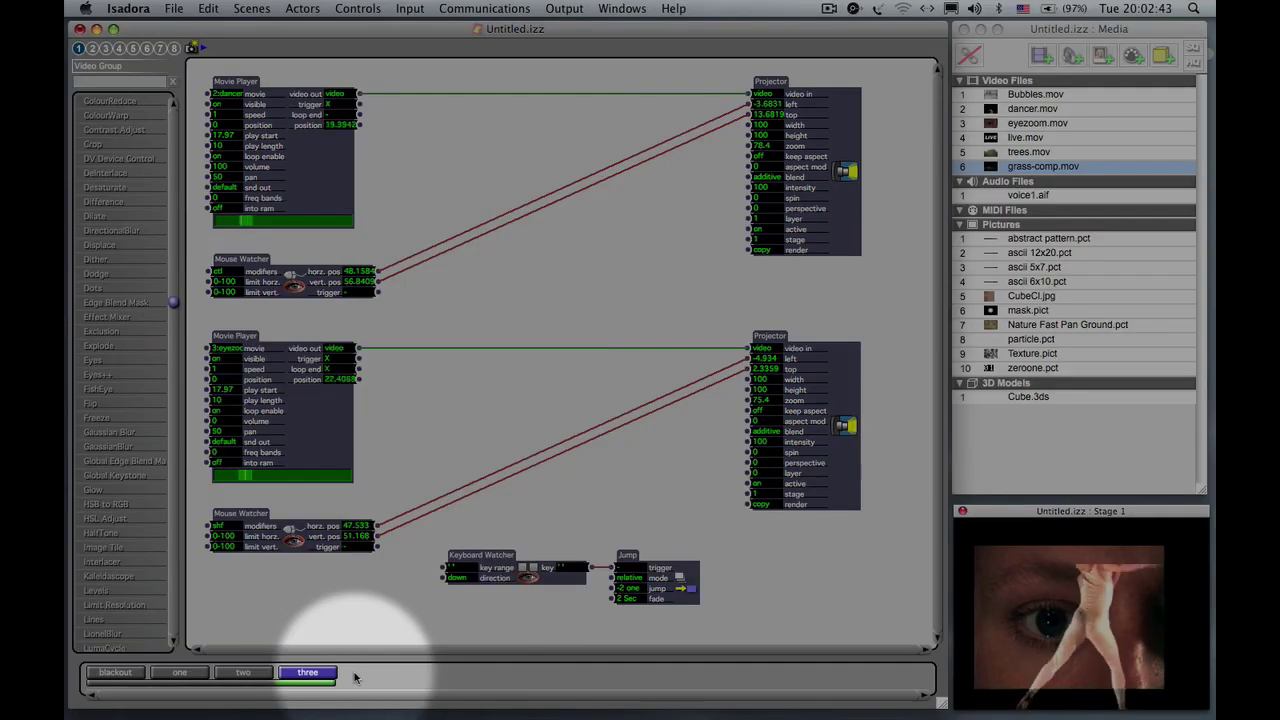
# Deactivate scene 'three', leaving an empty patch window and black stage output.
pyautogui.press('space')
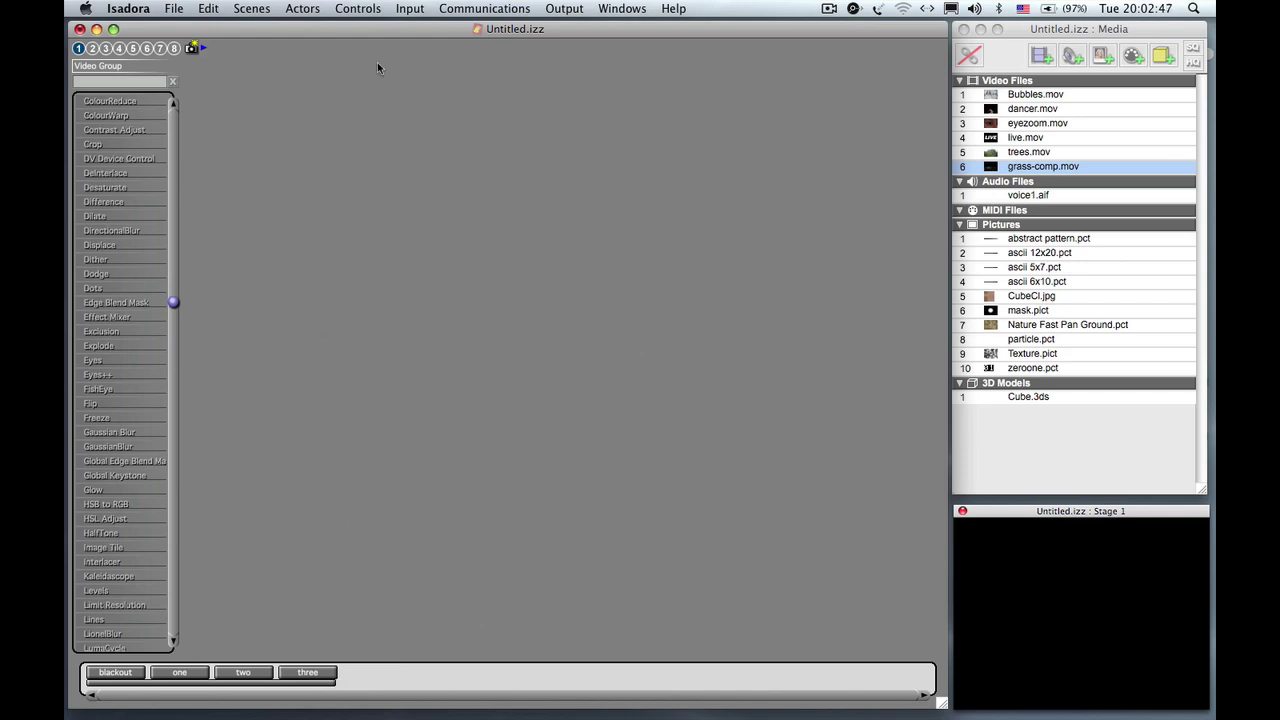
# Insert a new Untitled scene and place Movie Player and Projector actors from the Video Group.
pyautogui.click(252, 8)
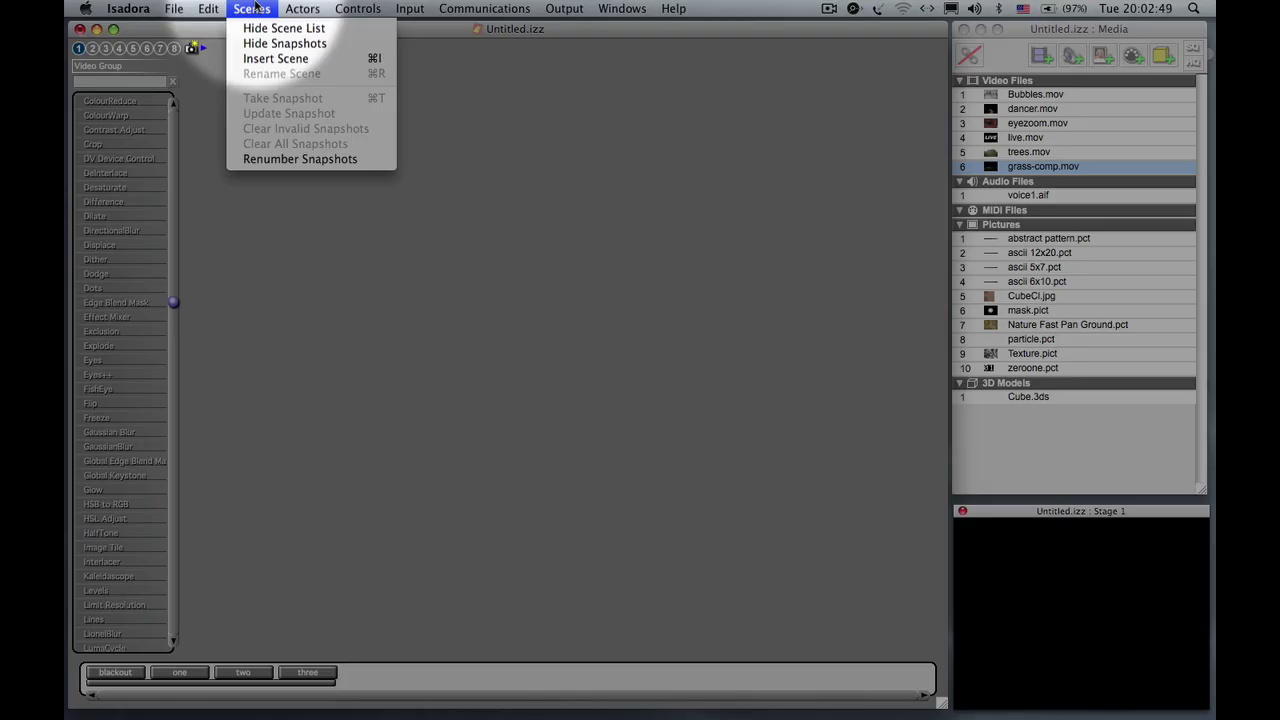
pyautogui.click(256, 60)
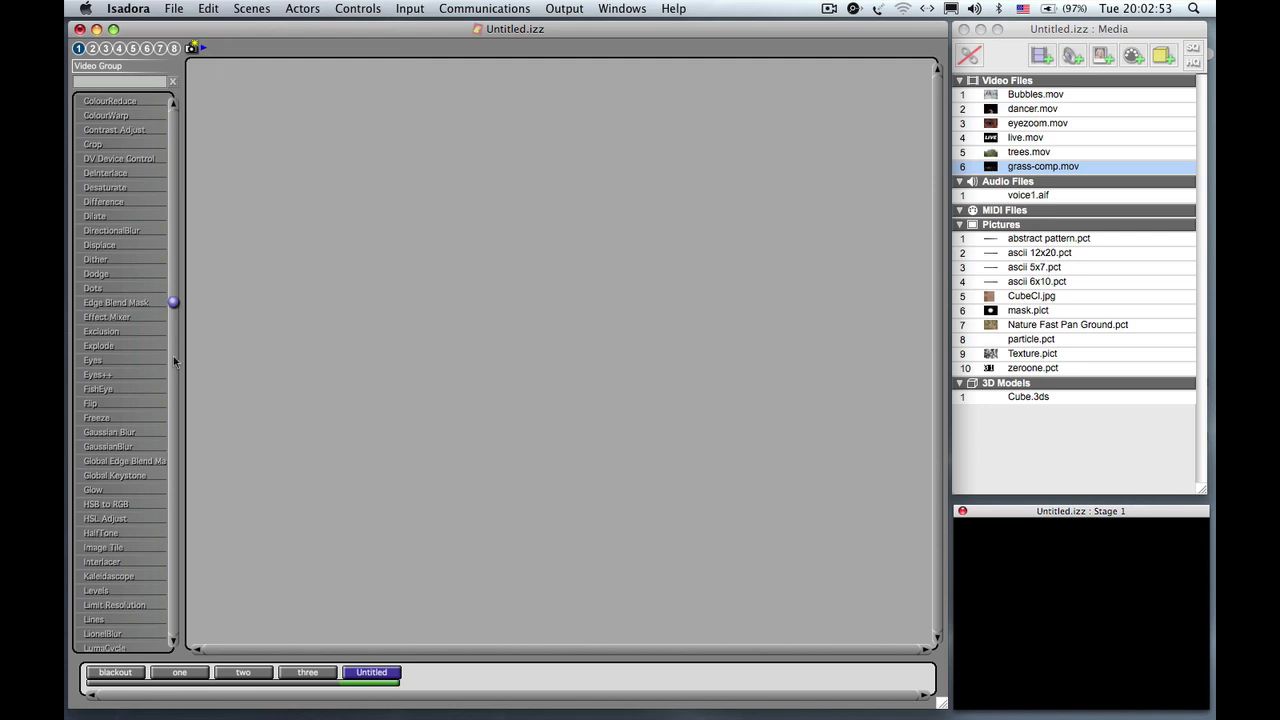
pyautogui.scroll(-10, 173, 356)
pyautogui.moveTo(141, 368); pyautogui.dragTo(216, 93)
pyautogui.moveTo(121, 400); pyautogui.dragTo(747, 76)
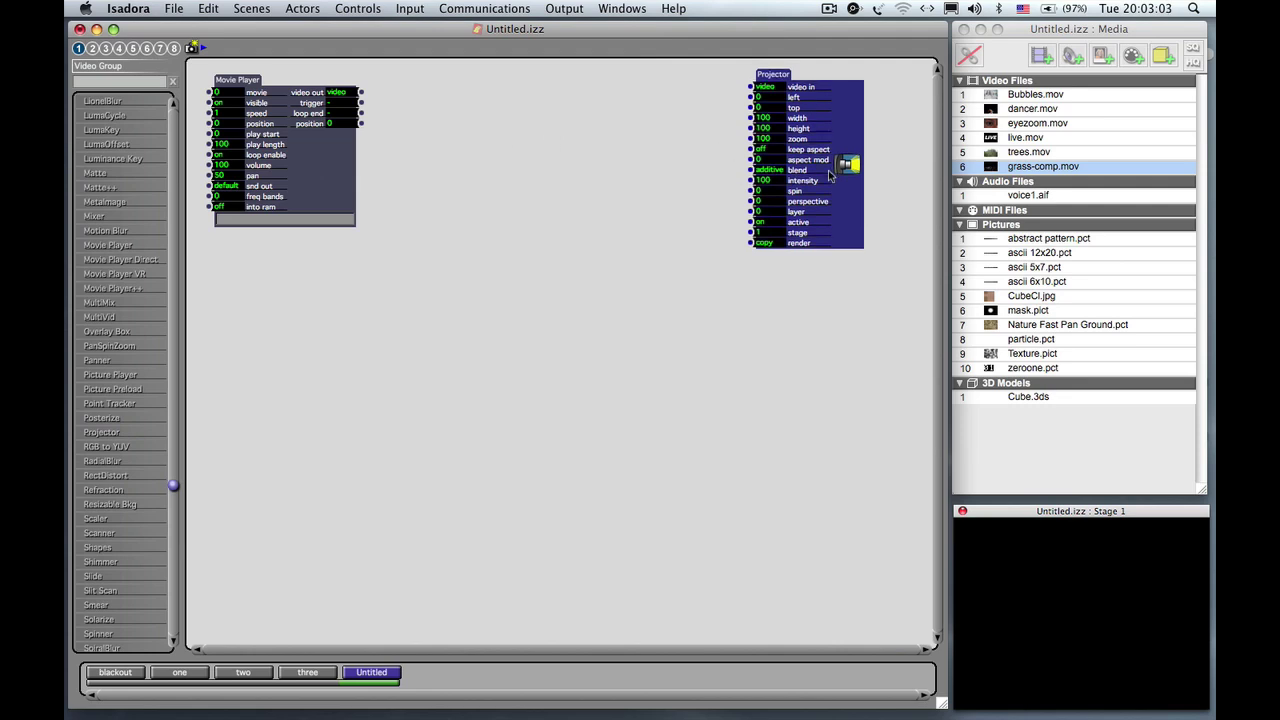
# Add a Dots actor and wire Movie Player video into Dots, then Dots into the Projector.
pyautogui.click(174, 152)
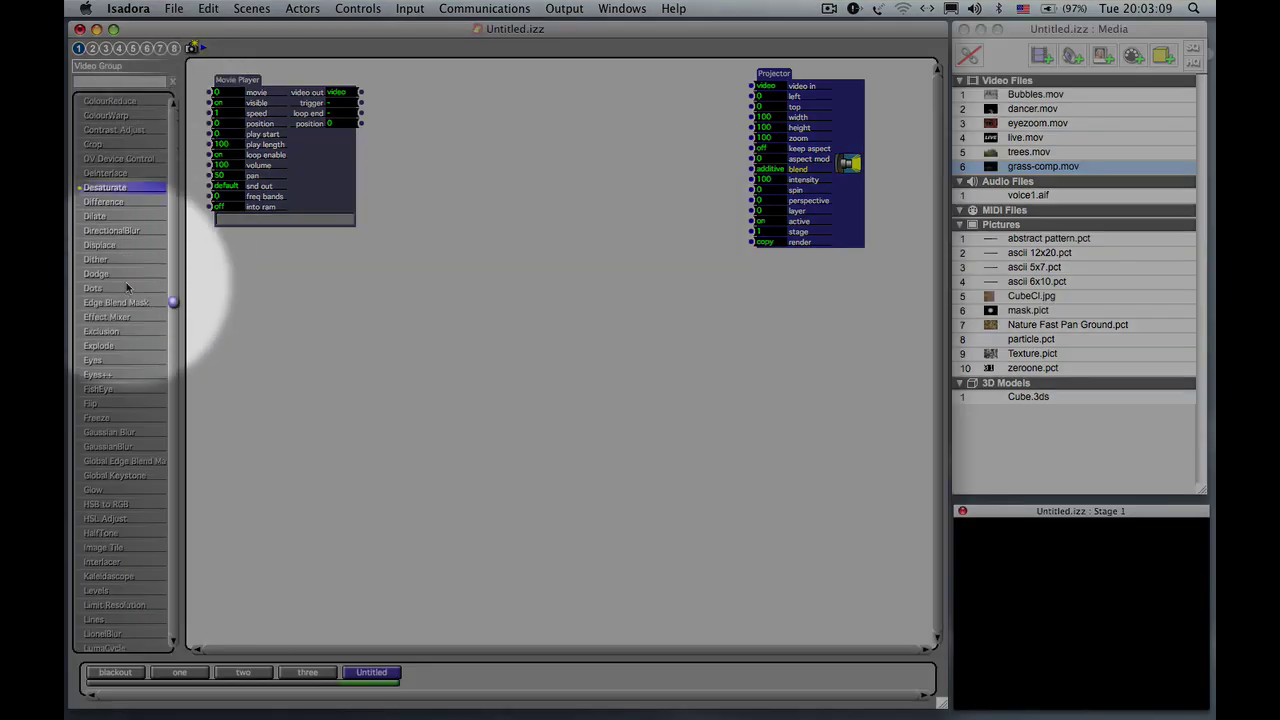
pyautogui.click(119, 291)
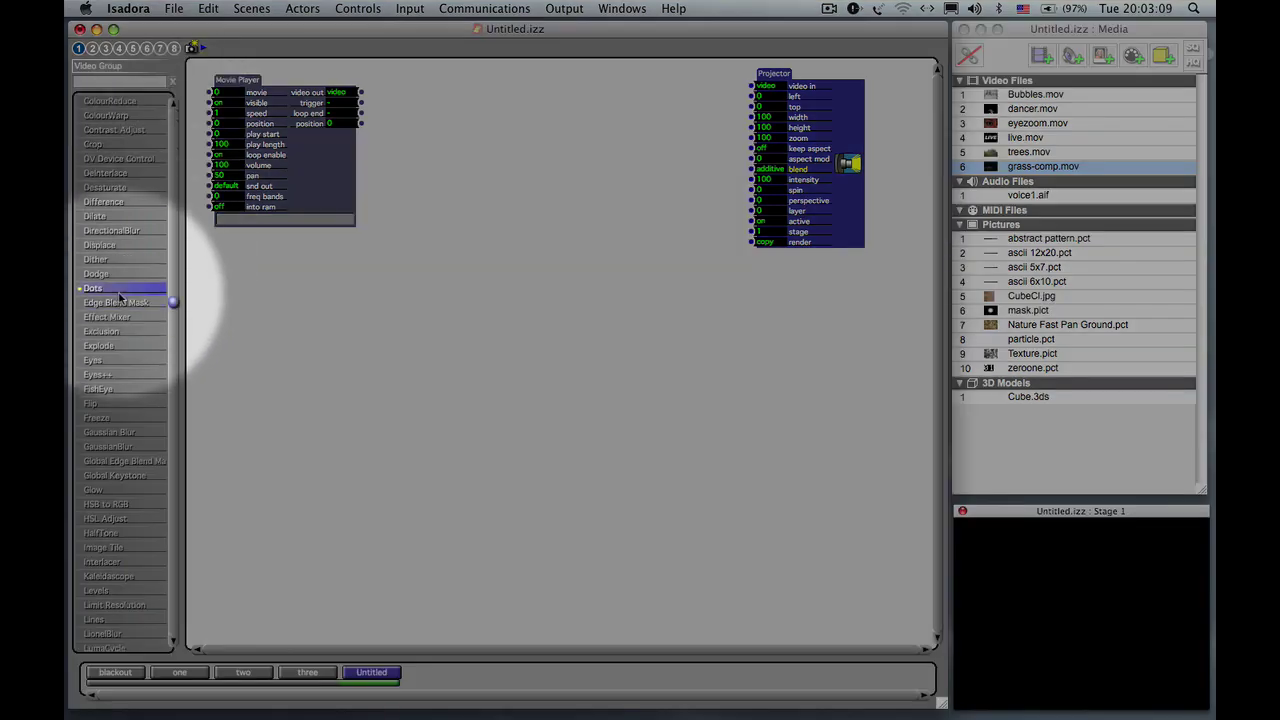
pyautogui.moveTo(119, 297); pyautogui.dragTo(463, 90)
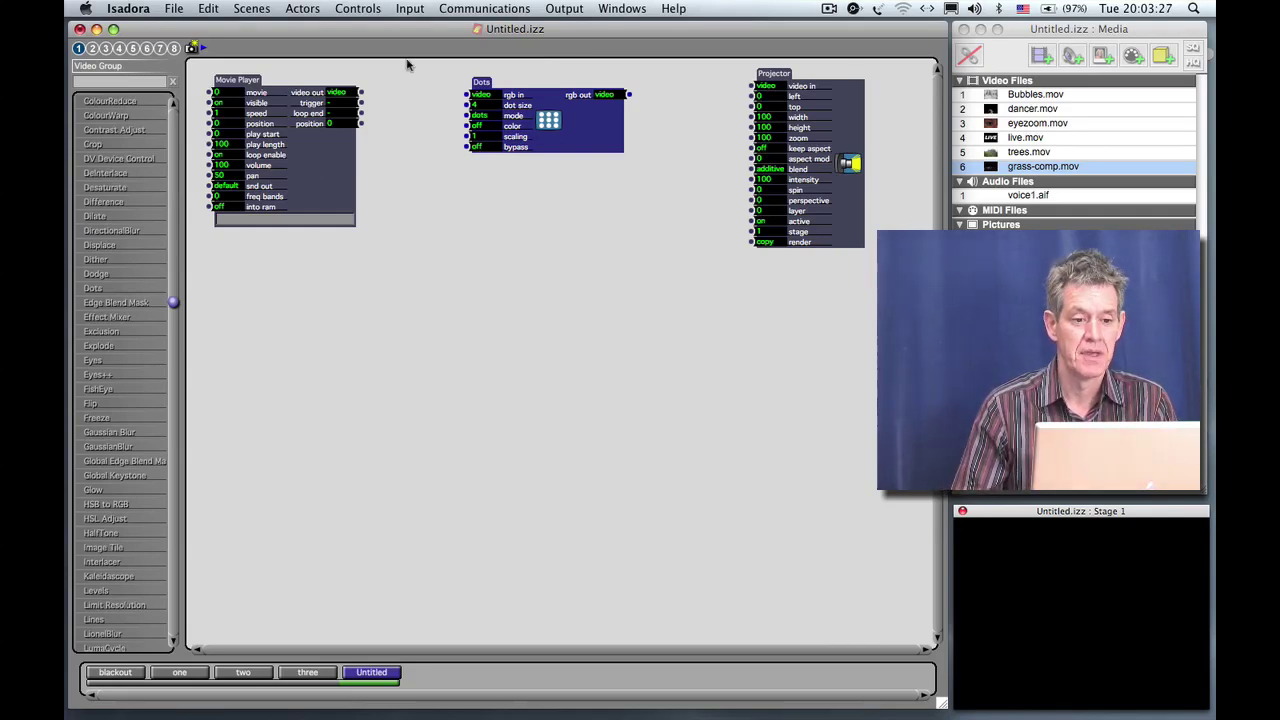
pyautogui.moveTo(362, 93); pyautogui.dragTo(467, 95)
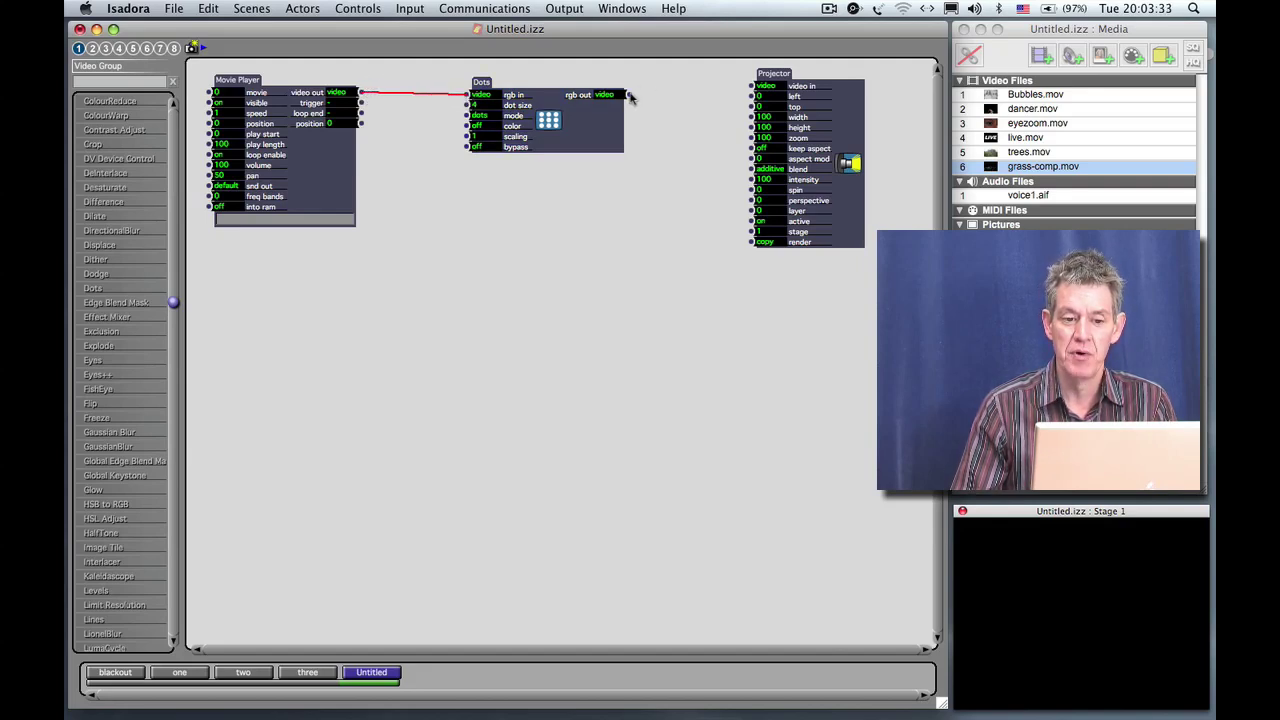
pyautogui.moveTo(630, 95); pyautogui.dragTo(760, 91)
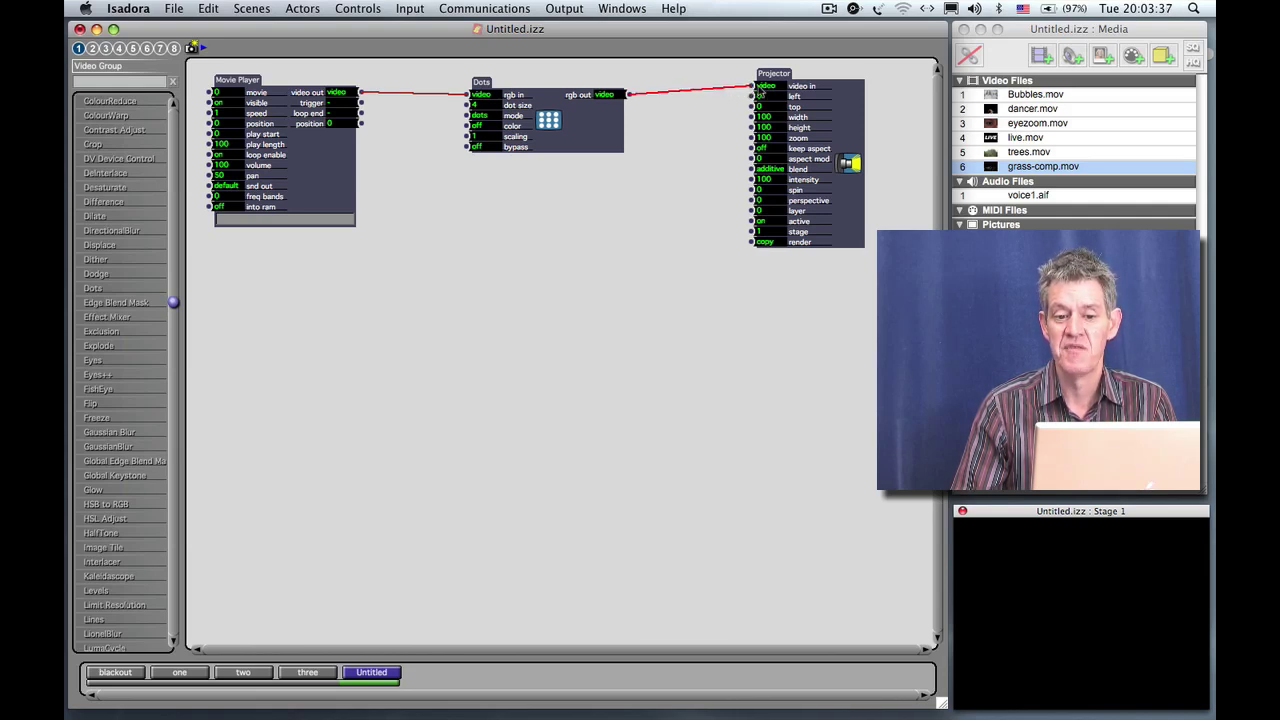
pyautogui.moveTo(828, 113); pyautogui.dragTo(829, 122)
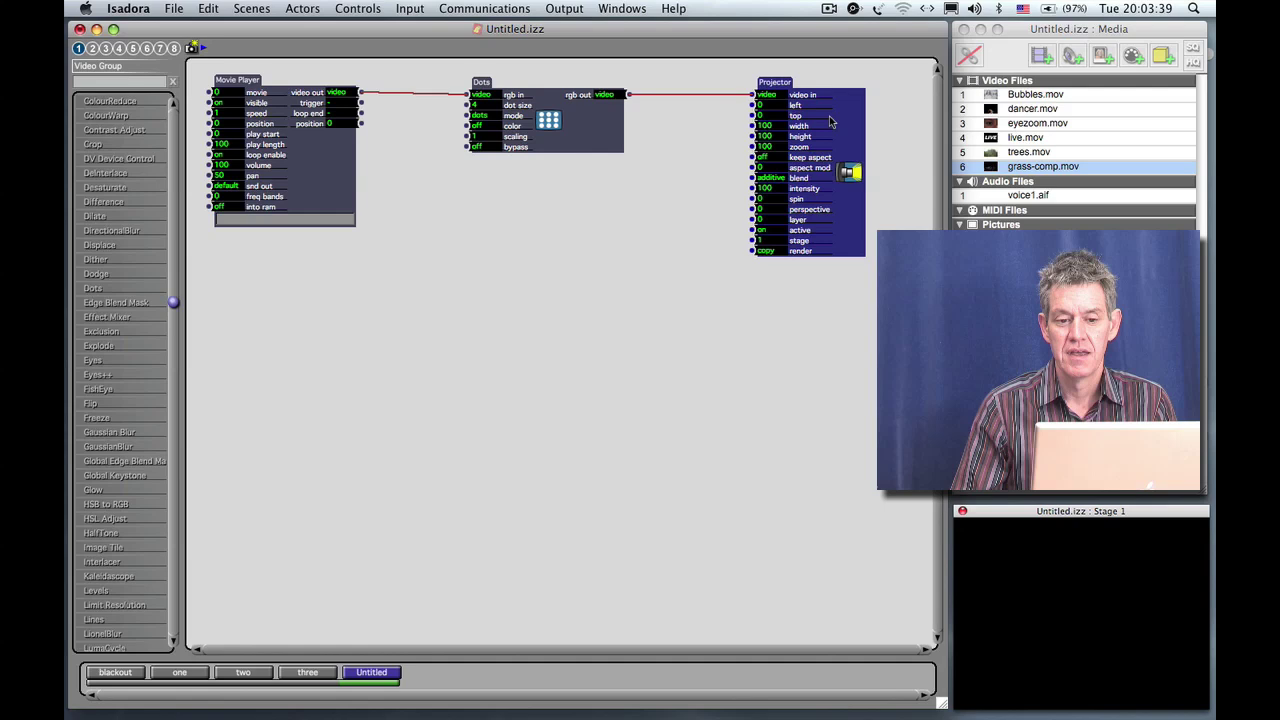
# Set the Movie Player's movie input to 2 so dancer.mov plays as dots.
pyautogui.moveTo(332, 155); pyautogui.dragTo(332, 158)
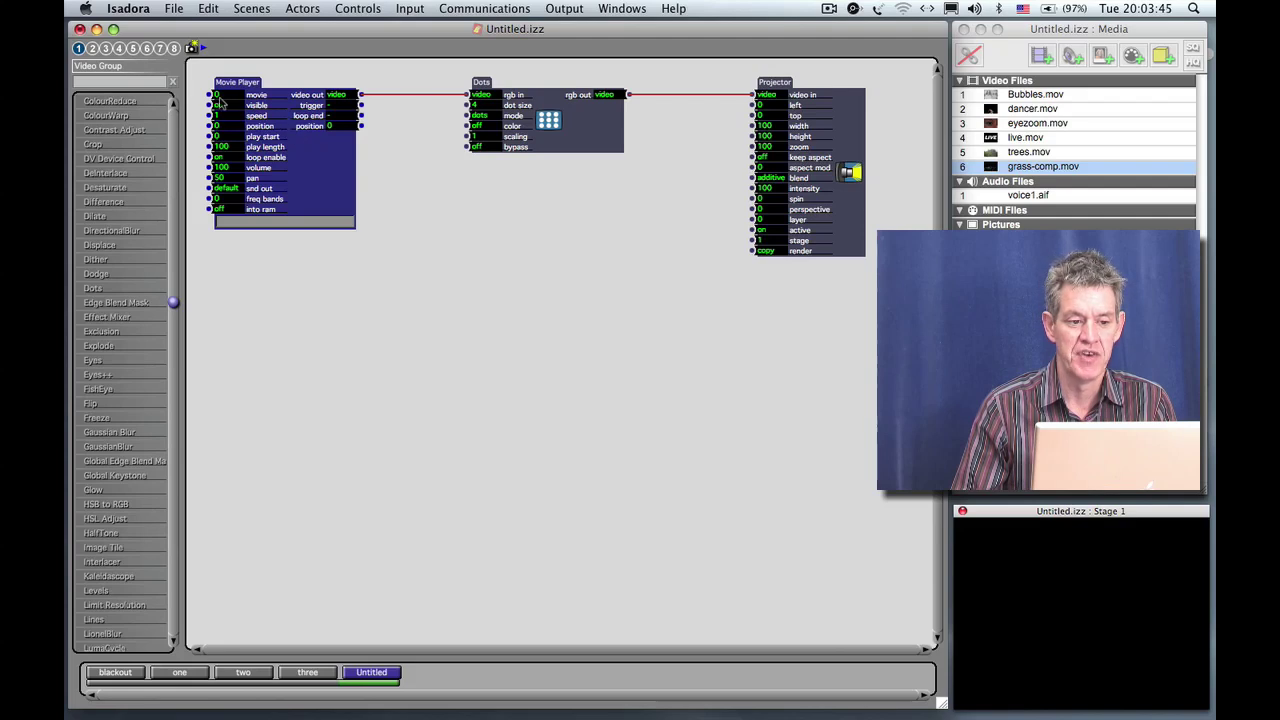
pyautogui.moveTo(227, 102)
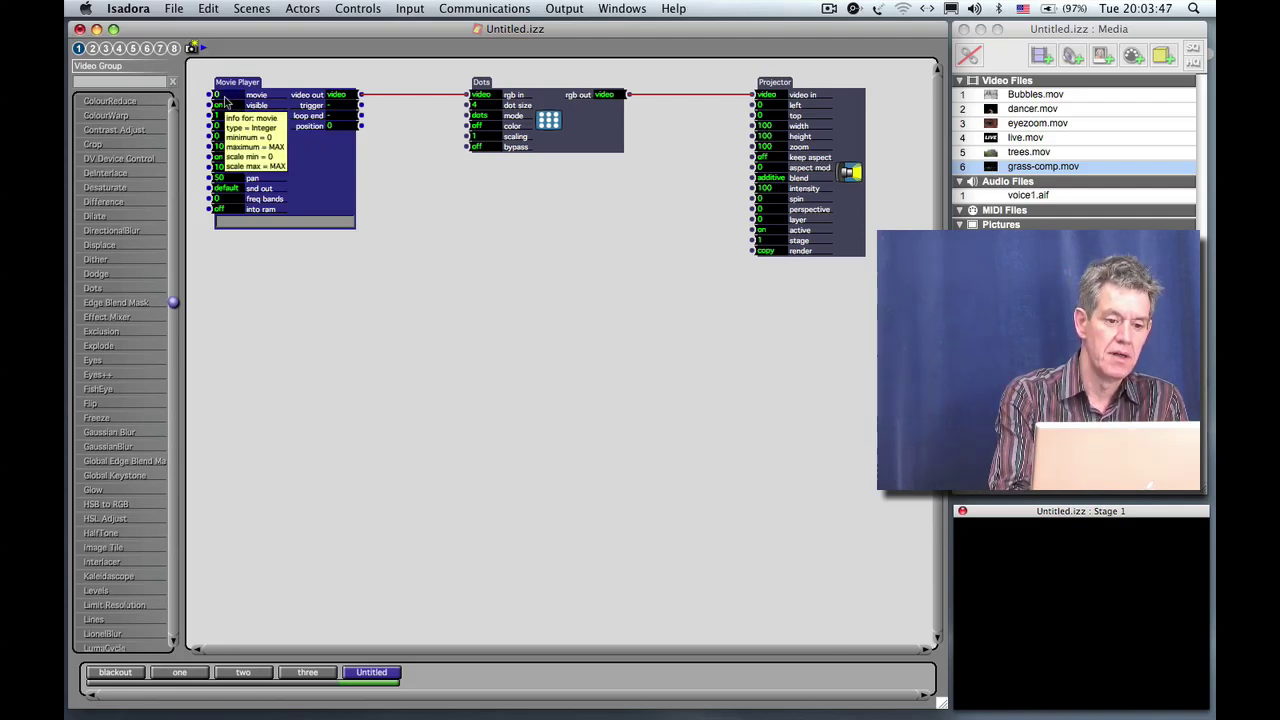
pyautogui.moveTo(227, 102); pyautogui.dragTo(227, 100)
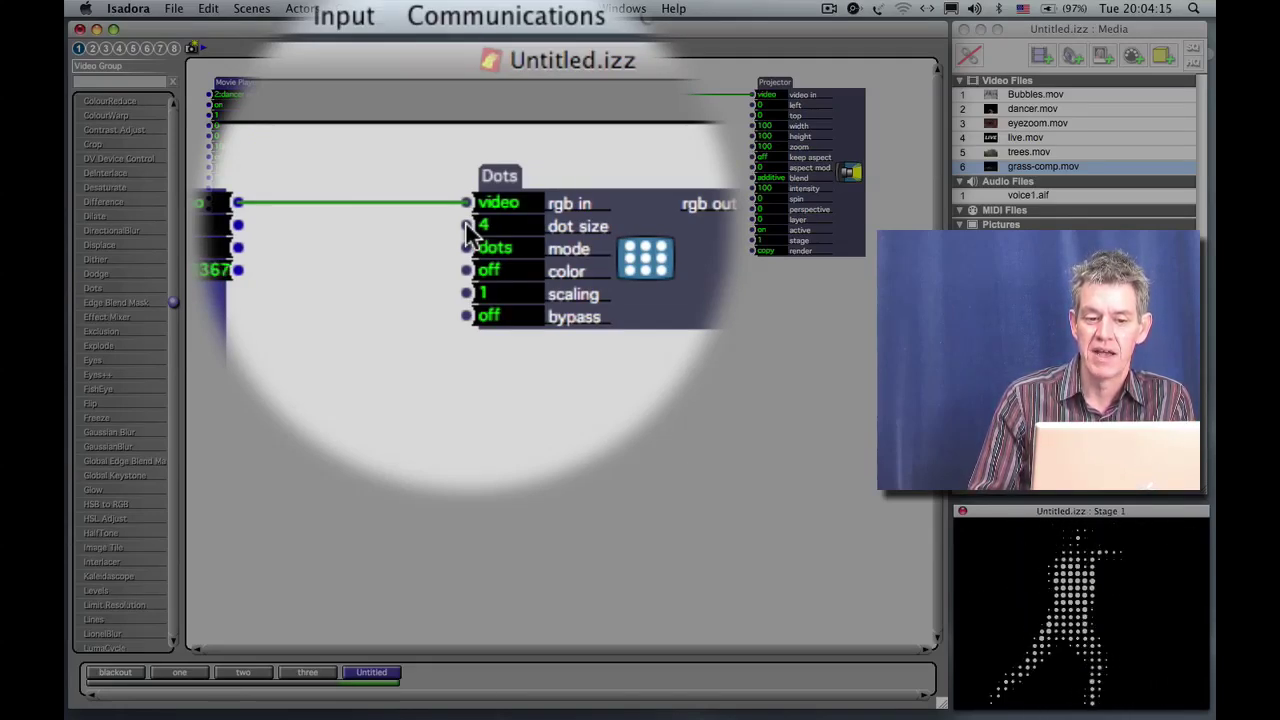
# Enlarge the dots, try boxes mode, return to dots, turn colour on and set dot size 9.26.
pyautogui.moveTo(470, 232)
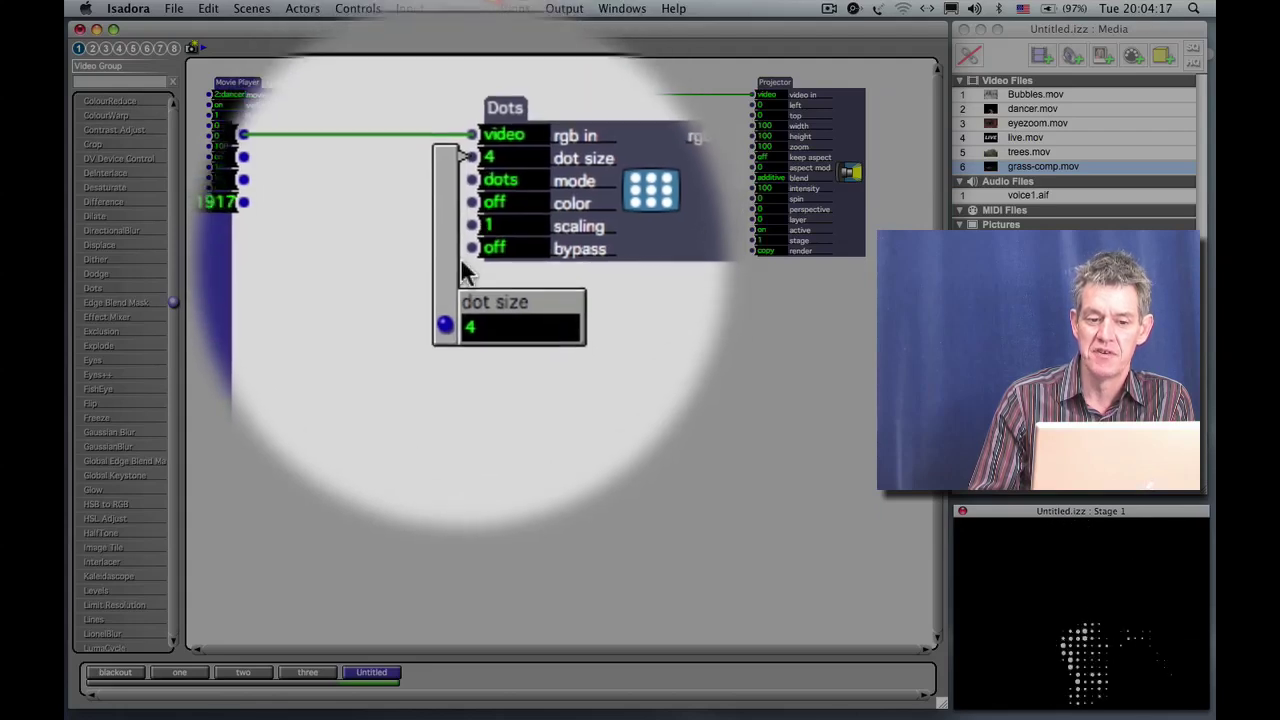
pyautogui.moveTo(455, 263)
pyautogui.mouseDown()
pyautogui.moveTo(455, 221)
pyautogui.moveTo(449, 271)
pyautogui.moveTo(454, 260)
pyautogui.mouseUp()
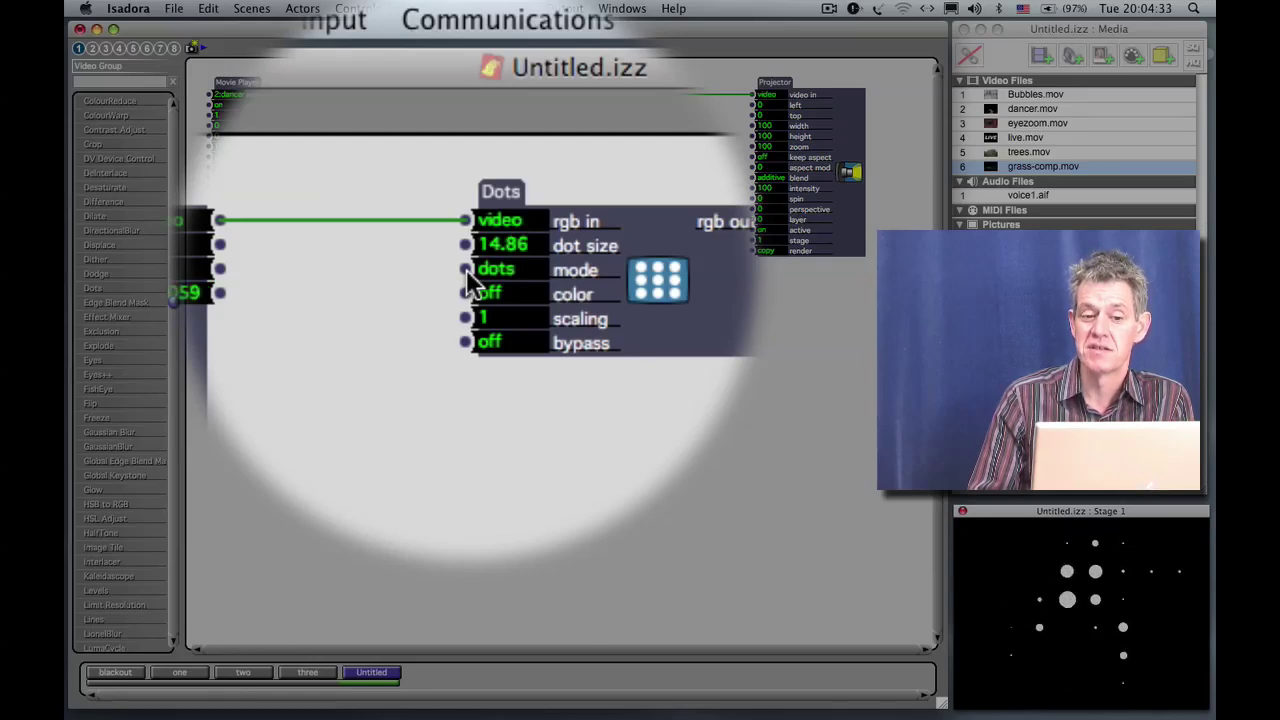
pyautogui.moveTo(466, 269)
pyautogui.mouseDown()
pyautogui.moveTo(459, 285)
pyautogui.moveTo(449, 276)
pyautogui.mouseUp()
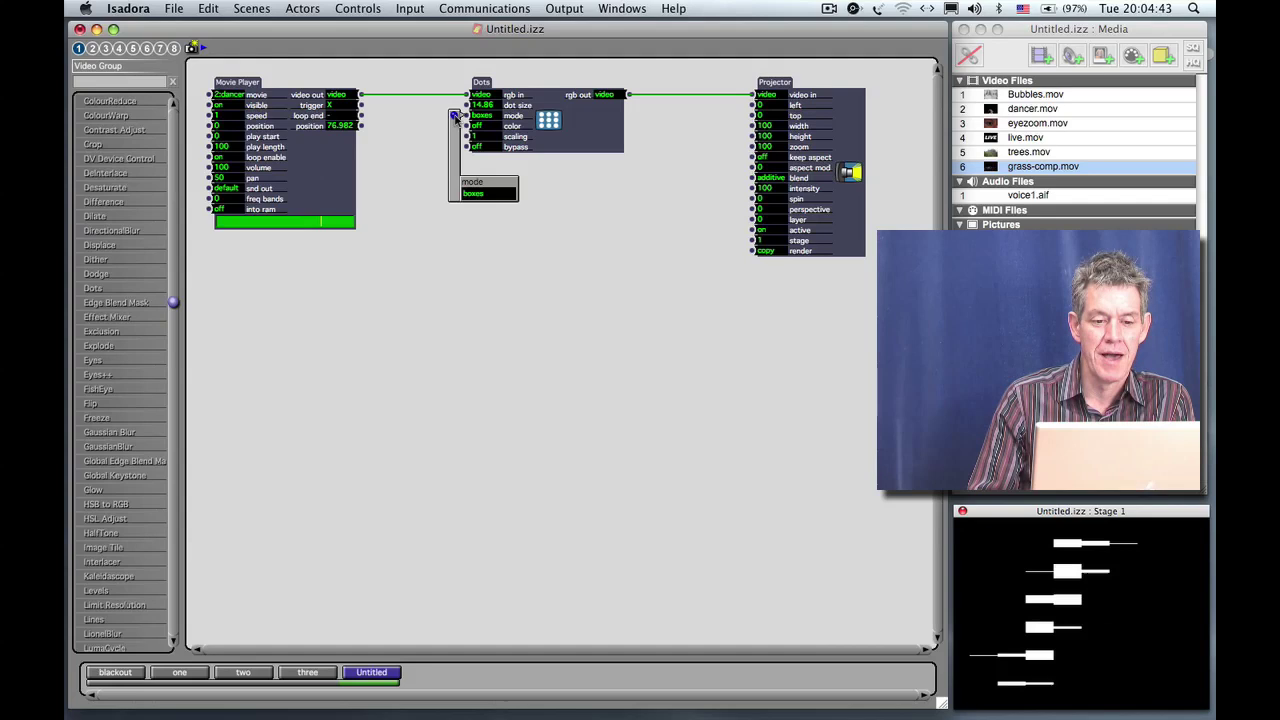
pyautogui.moveTo(455, 117); pyautogui.dragTo(454, 192)
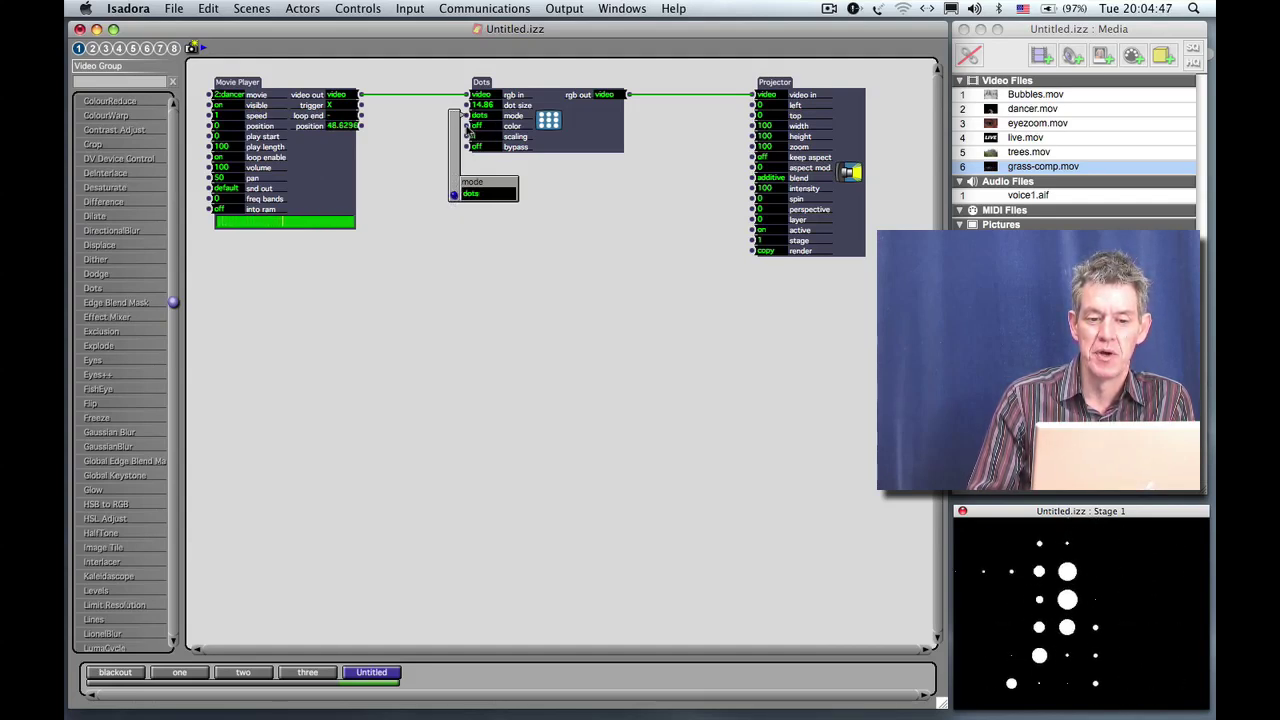
pyautogui.moveTo(466, 126); pyautogui.dragTo(458, 96)
pyautogui.moveTo(457, 211)
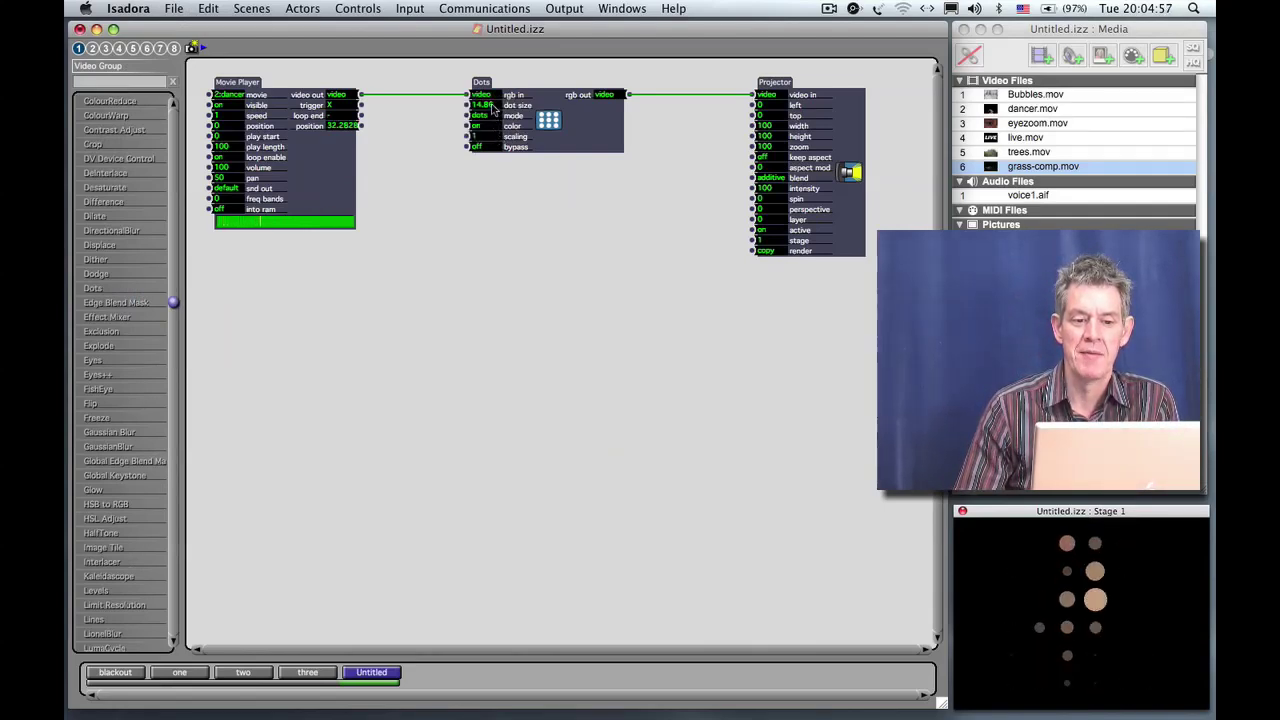
pyautogui.moveTo(492, 133); pyautogui.dragTo(494, 155)
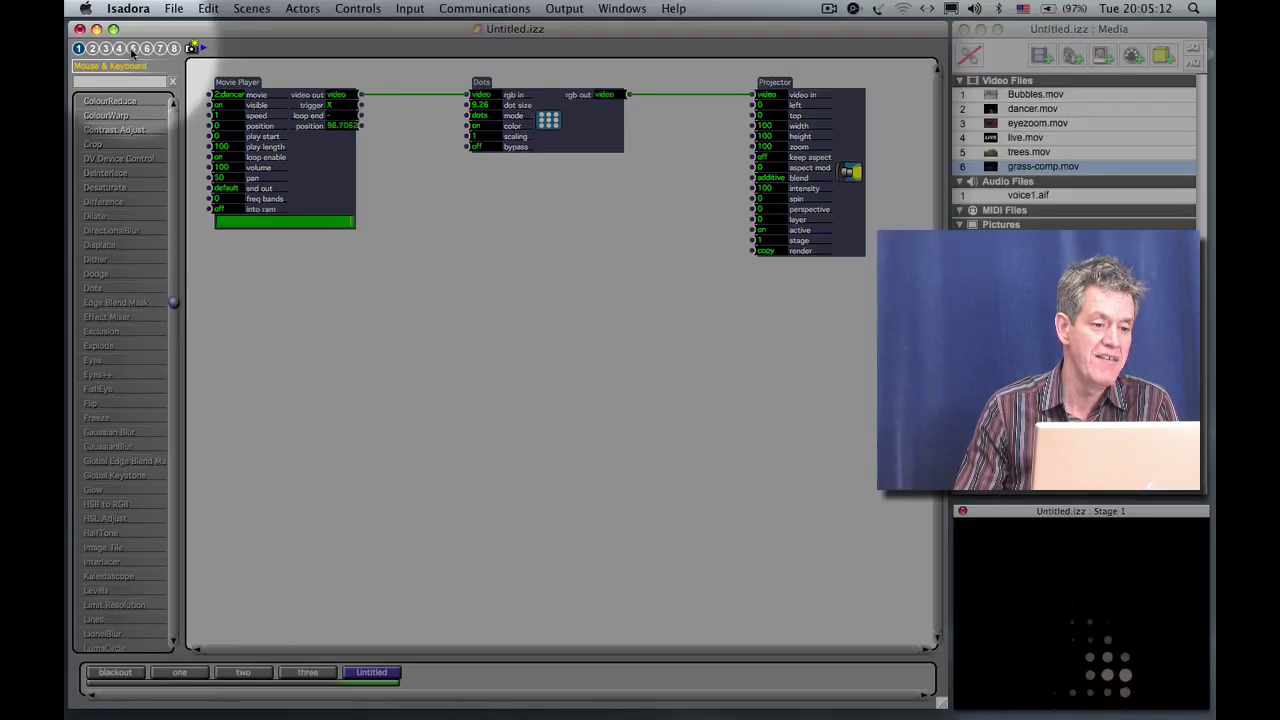
# Add a Mouse Watcher from Mouse & Keyboard and link its vert. pos output to Dots' dot size.
pyautogui.click(133, 50)
pyautogui.click(116, 145)
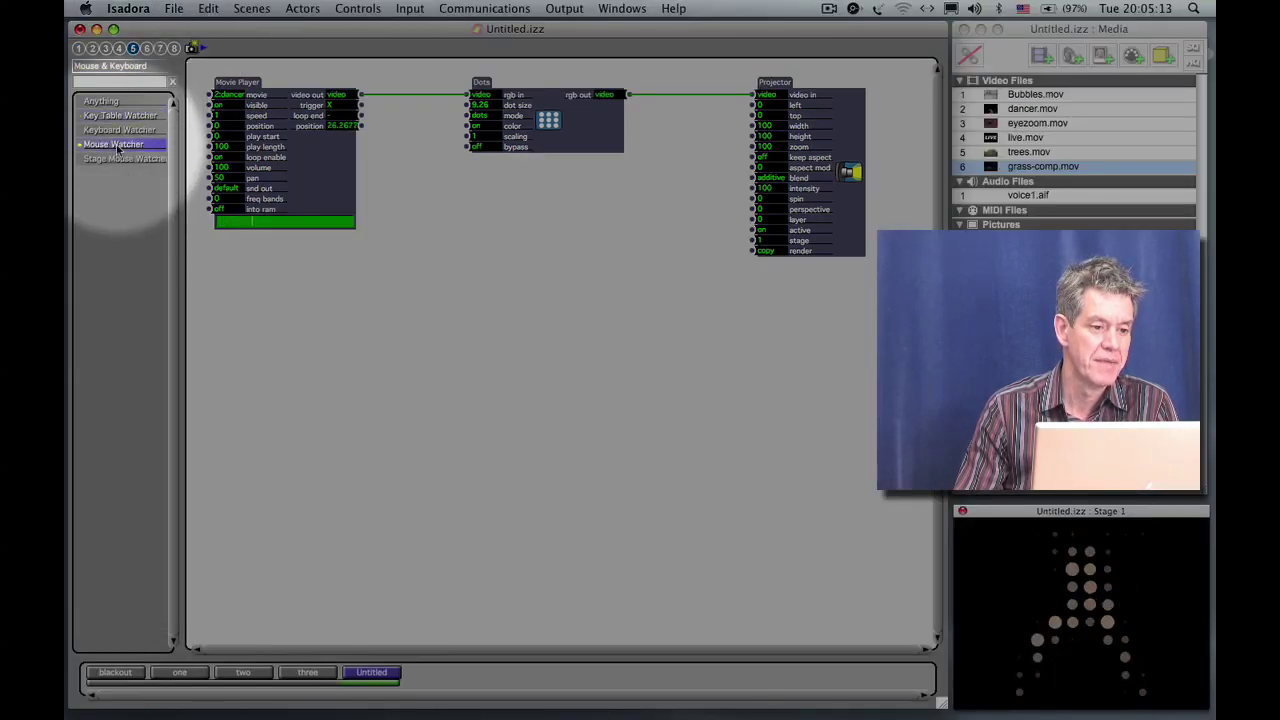
pyautogui.moveTo(116, 147); pyautogui.dragTo(402, 187)
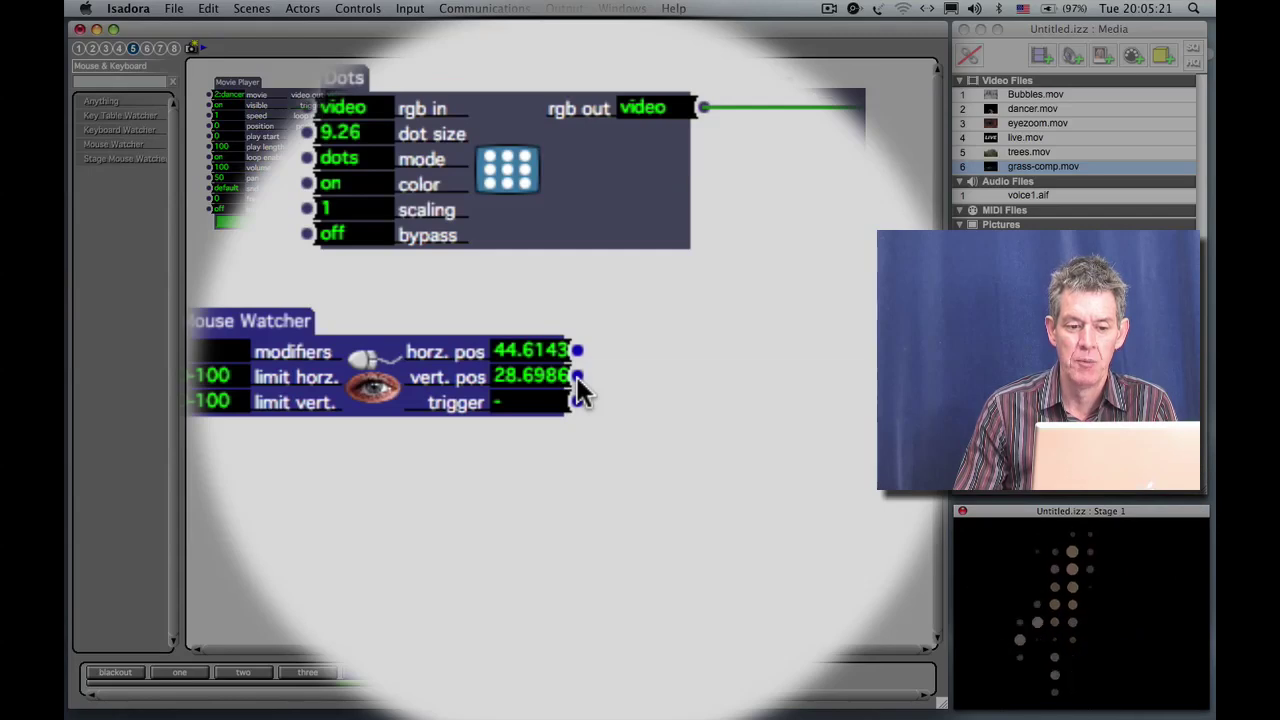
pyautogui.moveTo(576, 378); pyautogui.dragTo(640, 379)
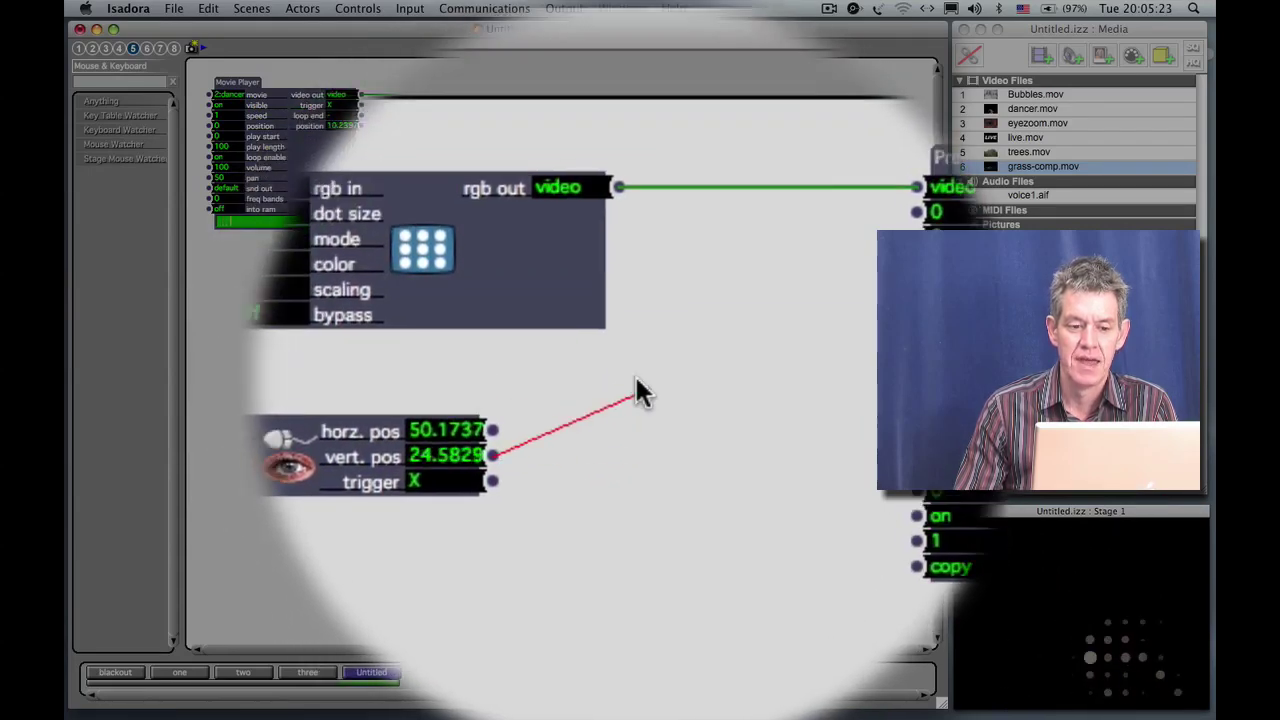
pyautogui.moveTo(640, 390); pyautogui.dragTo(232, 235)
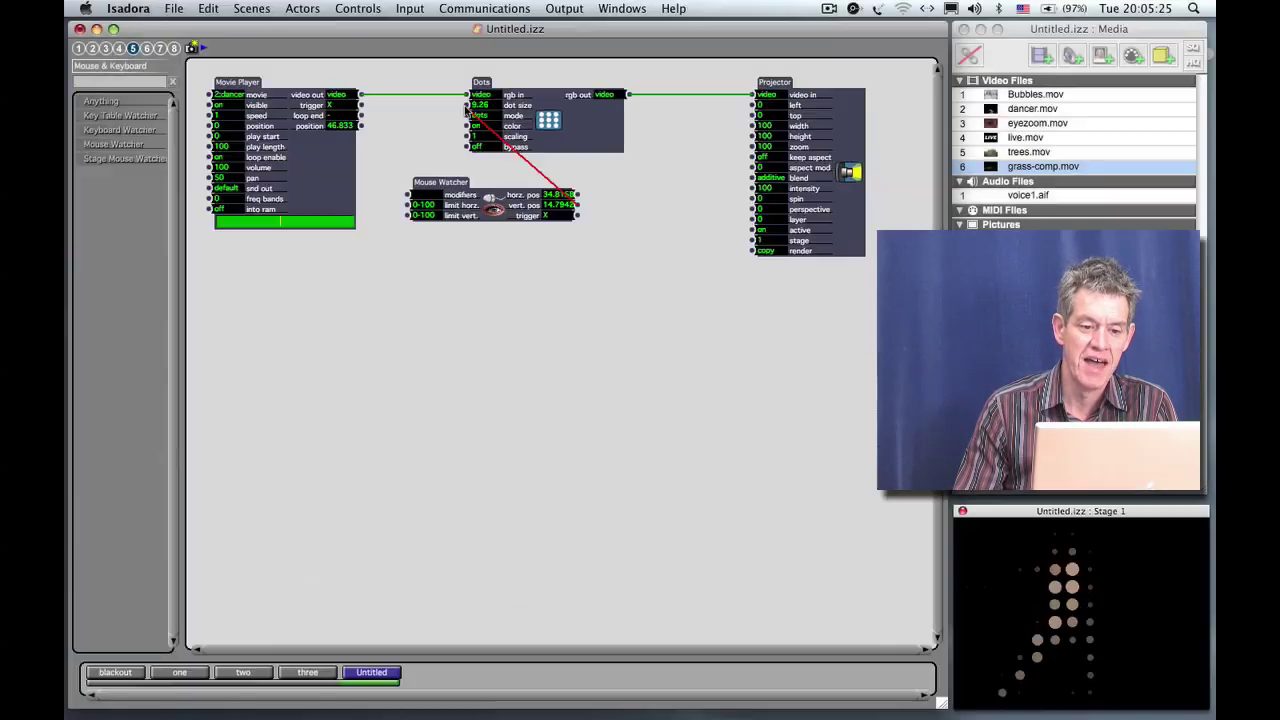
pyautogui.moveTo(466, 110); pyautogui.dragTo(467, 105)
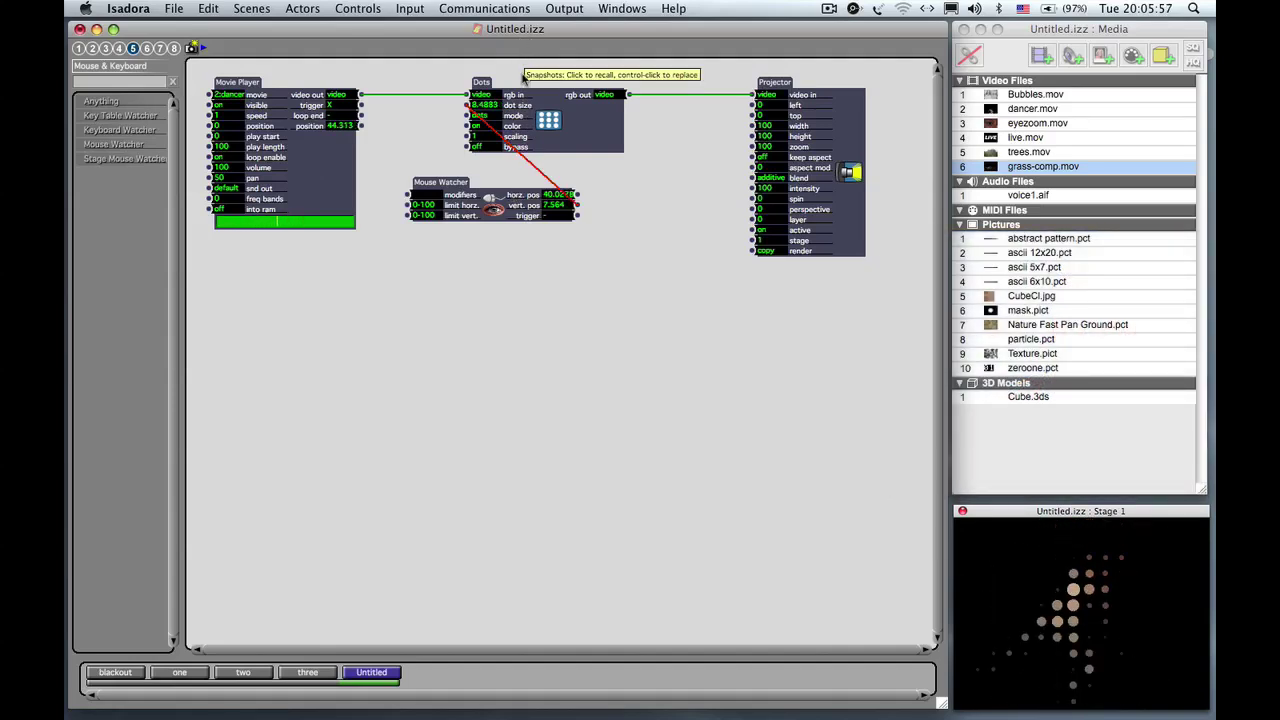
# Rename the Untitled scene to efx1.
pyautogui.click(370, 684)
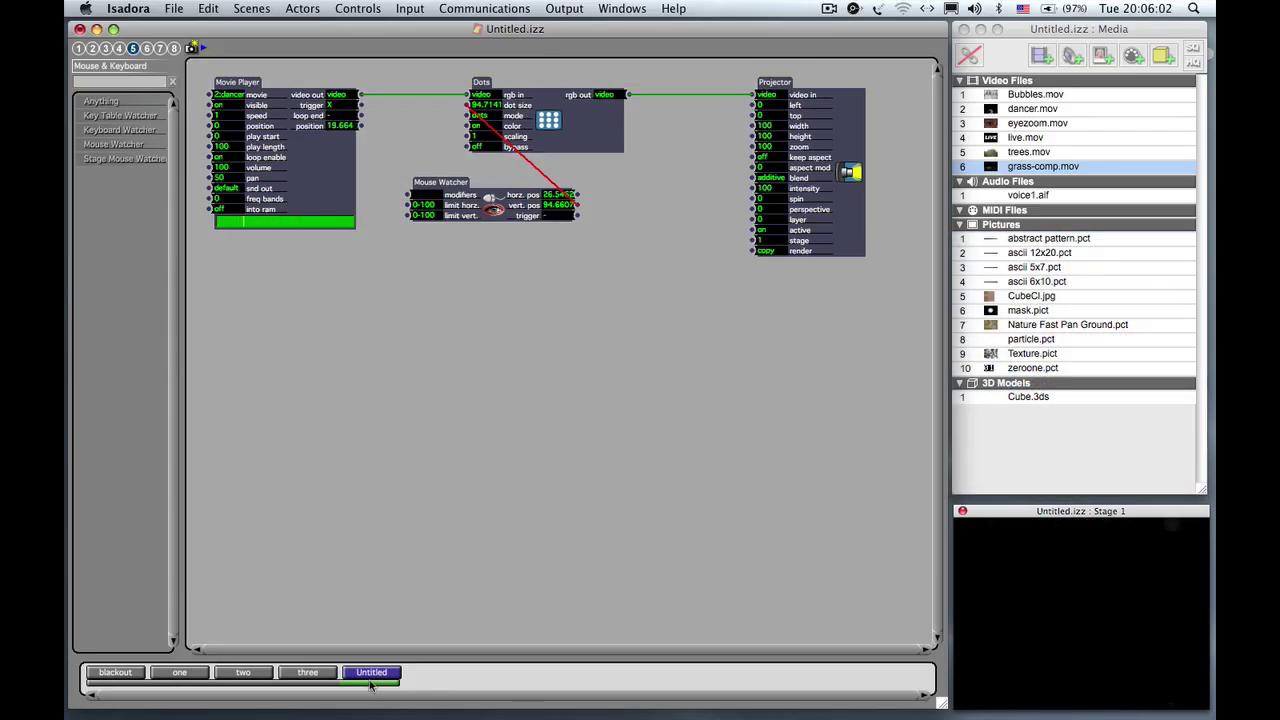
pyautogui.click(251, 9)
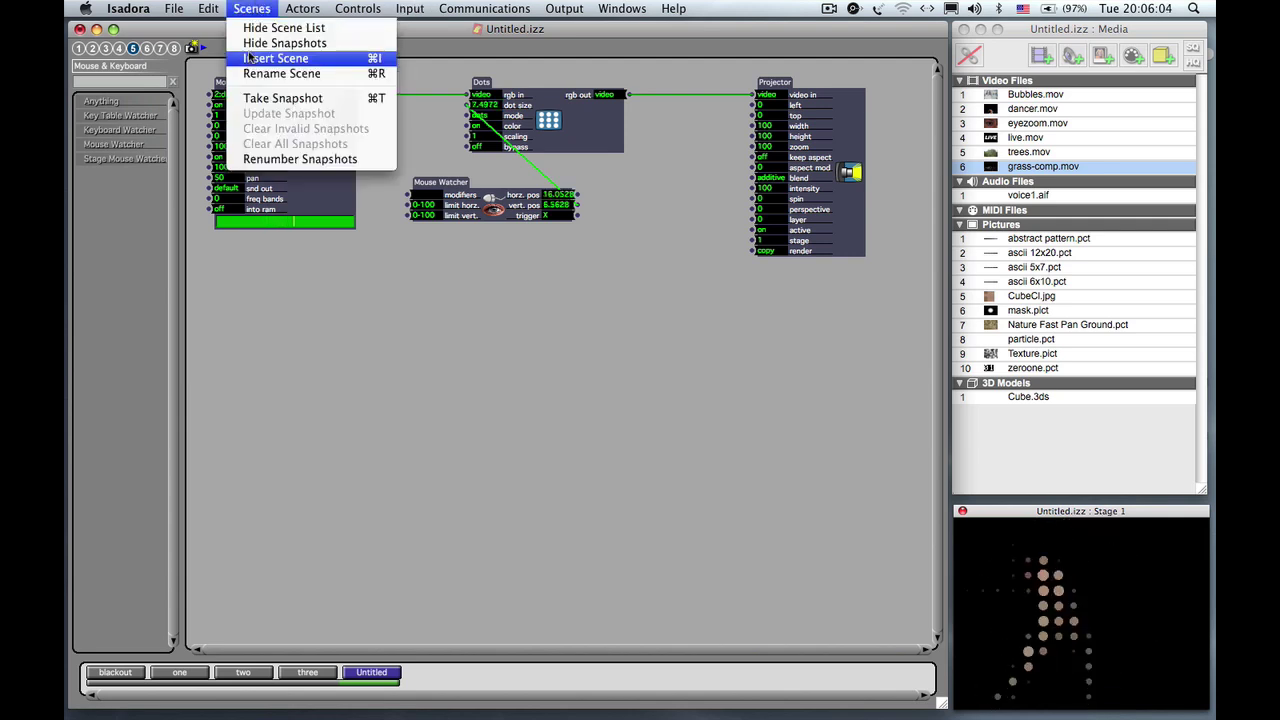
pyautogui.click(282, 73)
pyautogui.write('efx')
pyautogui.press('Return')
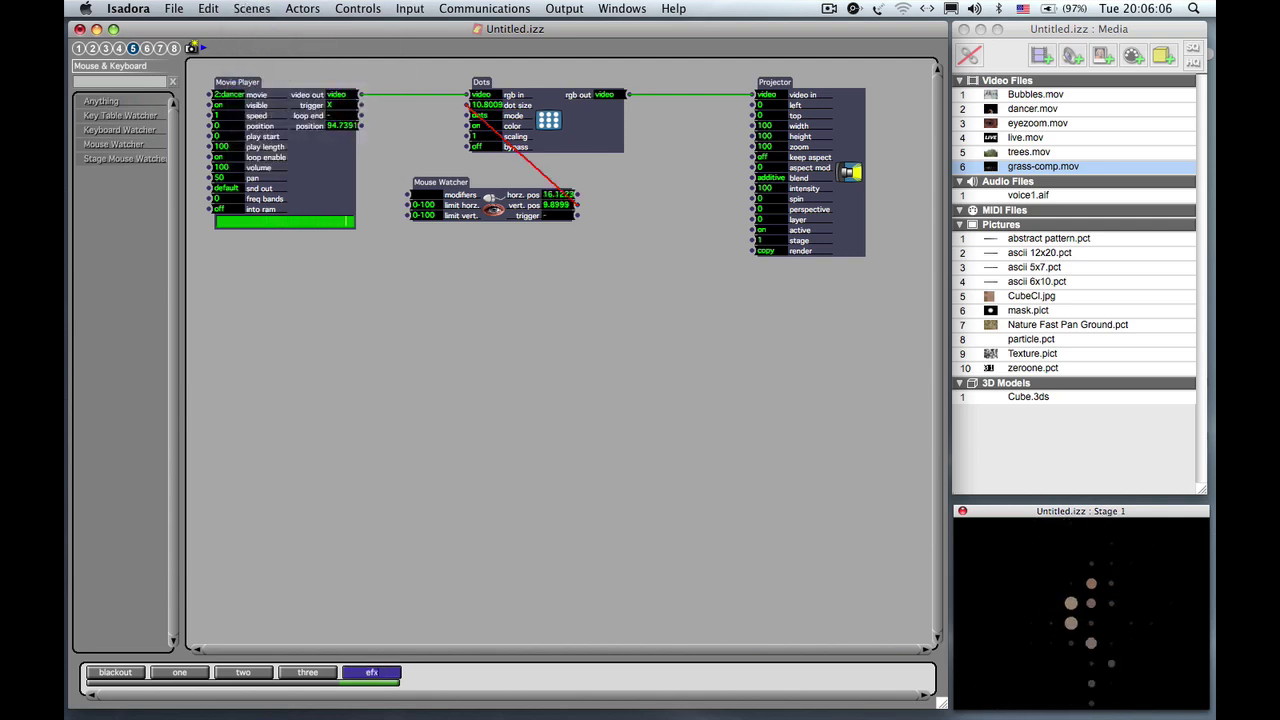
pyautogui.write('1')
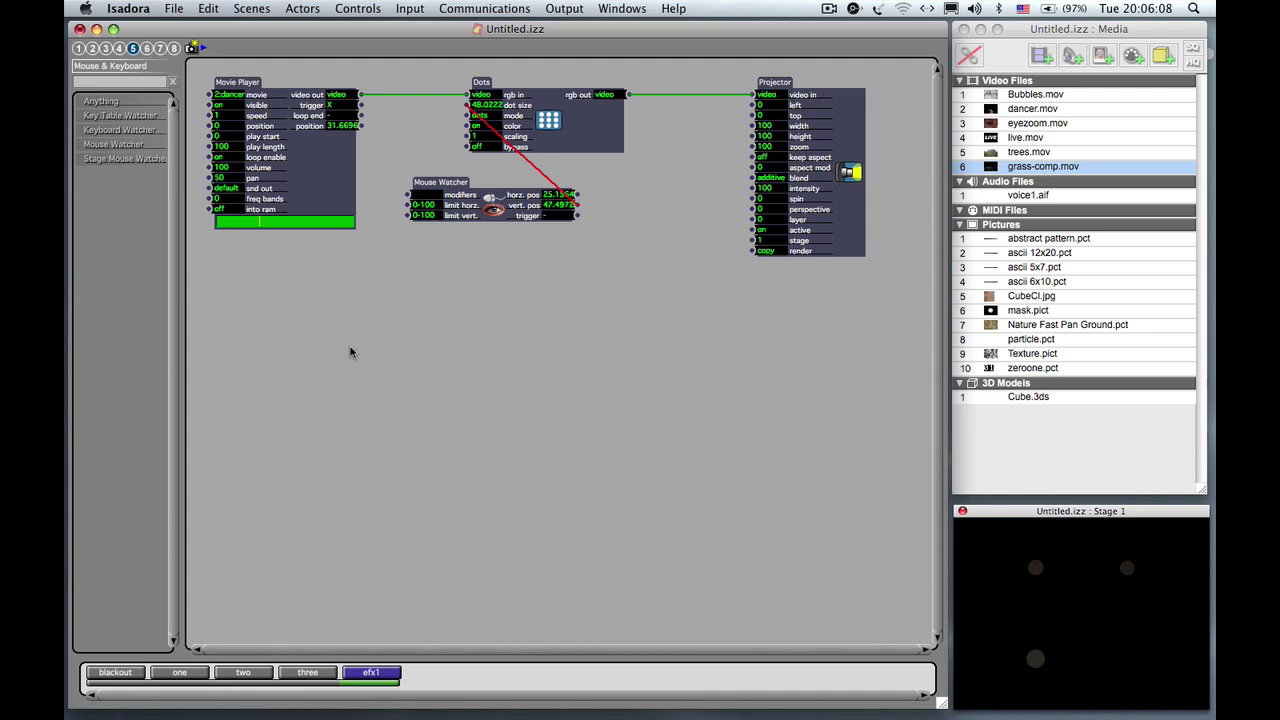
# Copy the efx1 scene and paste it into the scene list as a duplicate.
pyautogui.rightClick(390, 675)
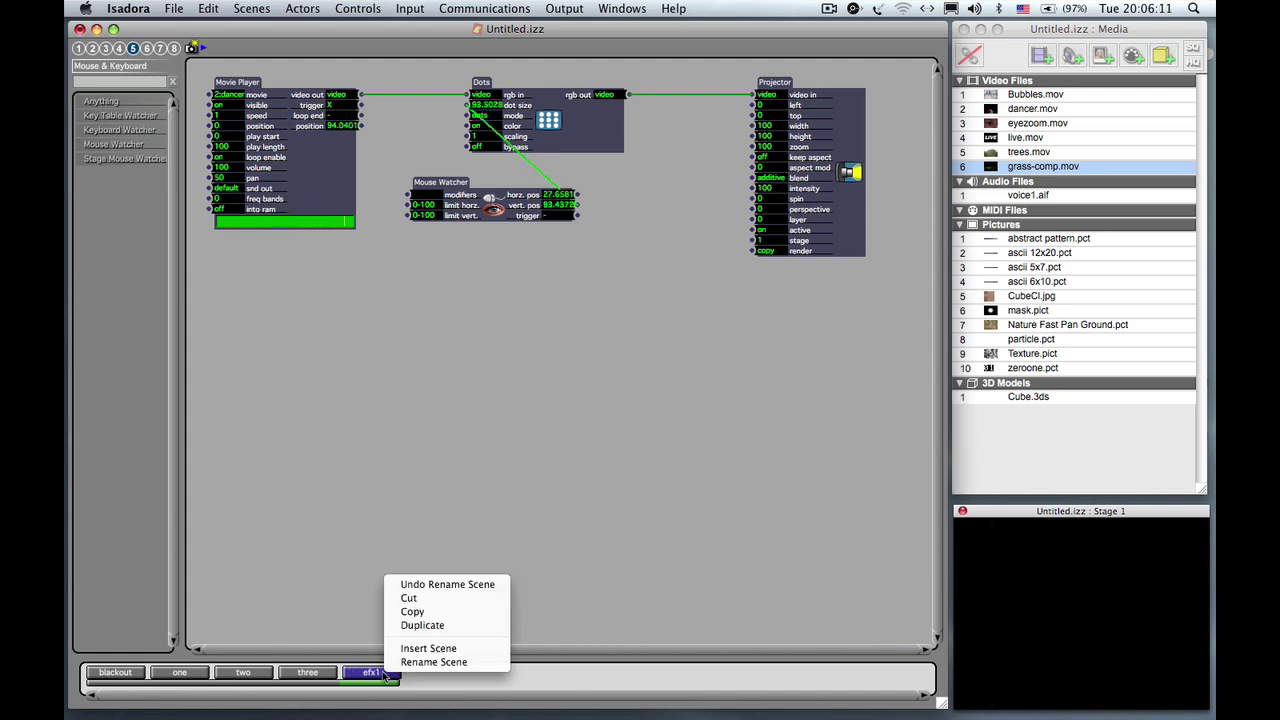
pyautogui.click(411, 613)
pyautogui.click(428, 679)
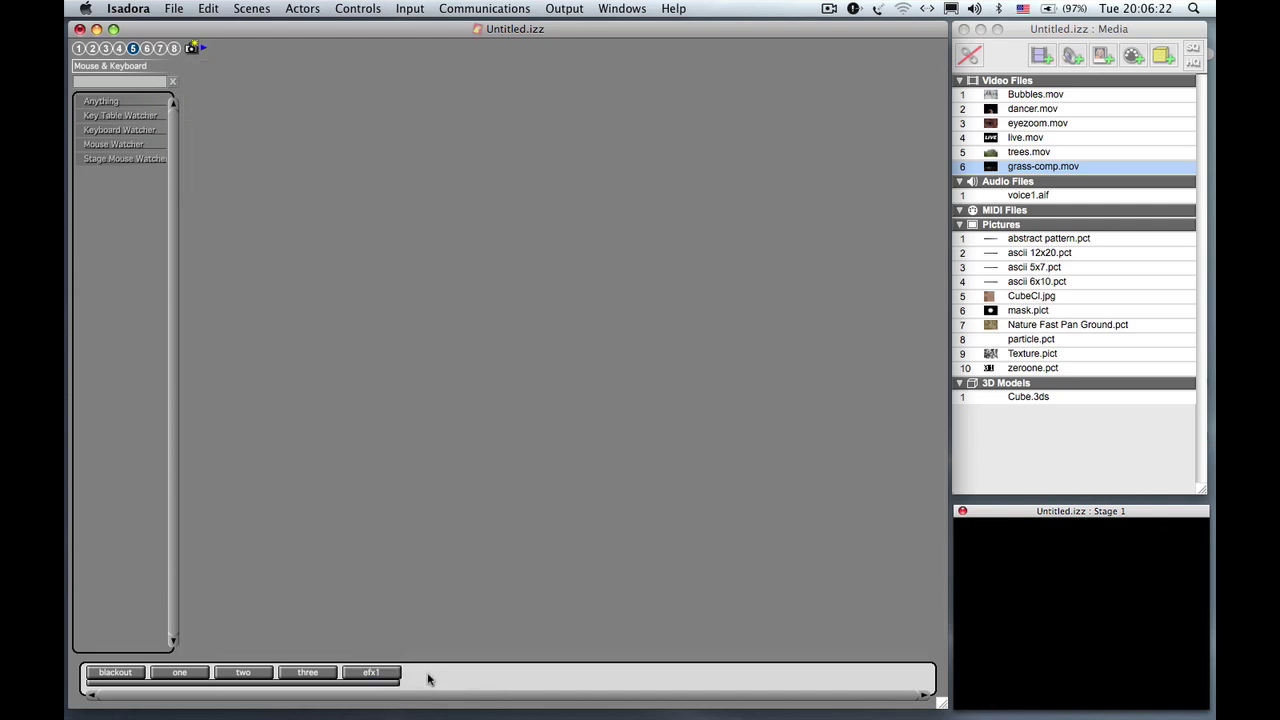
pyautogui.rightClick(428, 679)
pyautogui.click(444, 645)
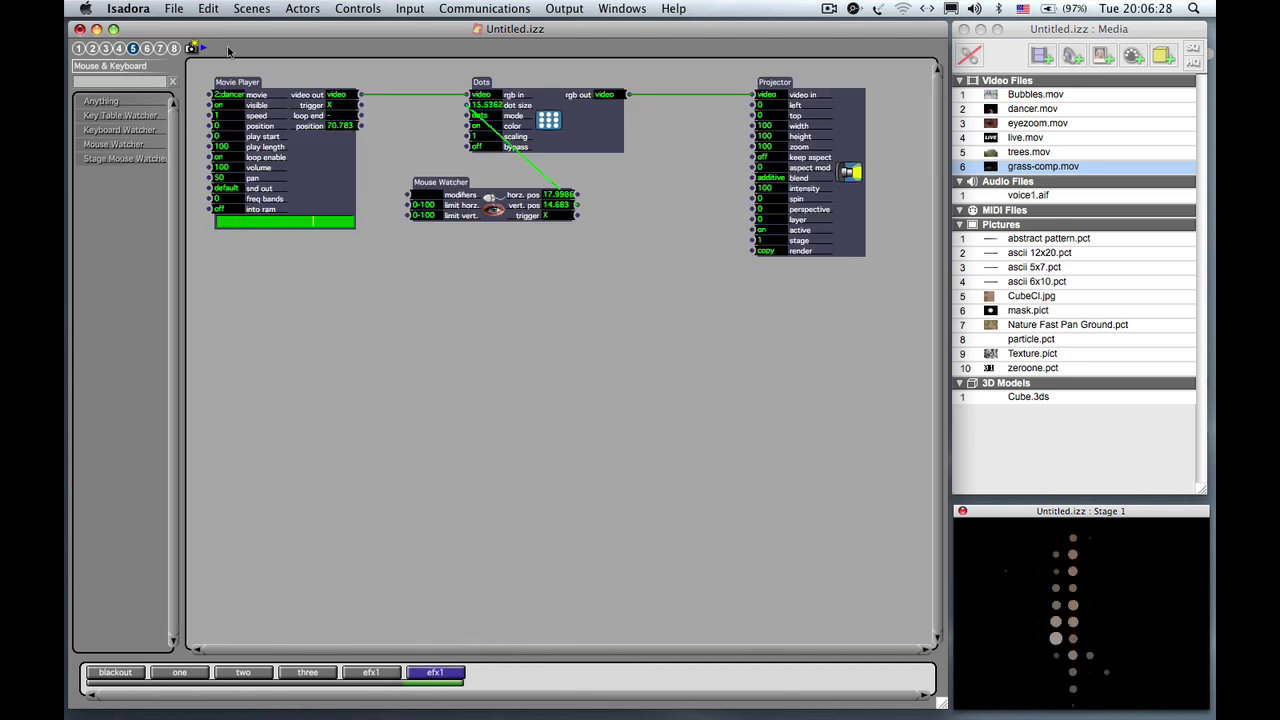
# Rename the pasted scene to efx2 and delete its Dots actor.
pyautogui.click(248, 10)
pyautogui.click(260, 74)
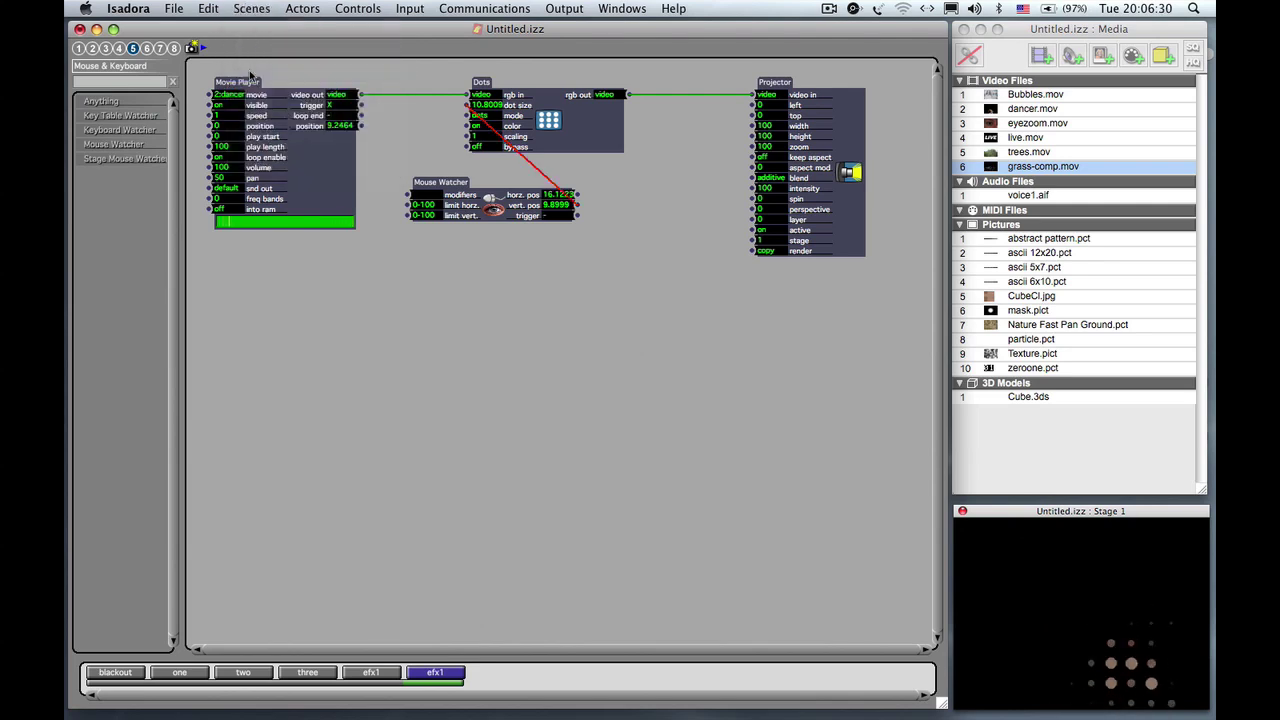
pyautogui.write('ef')
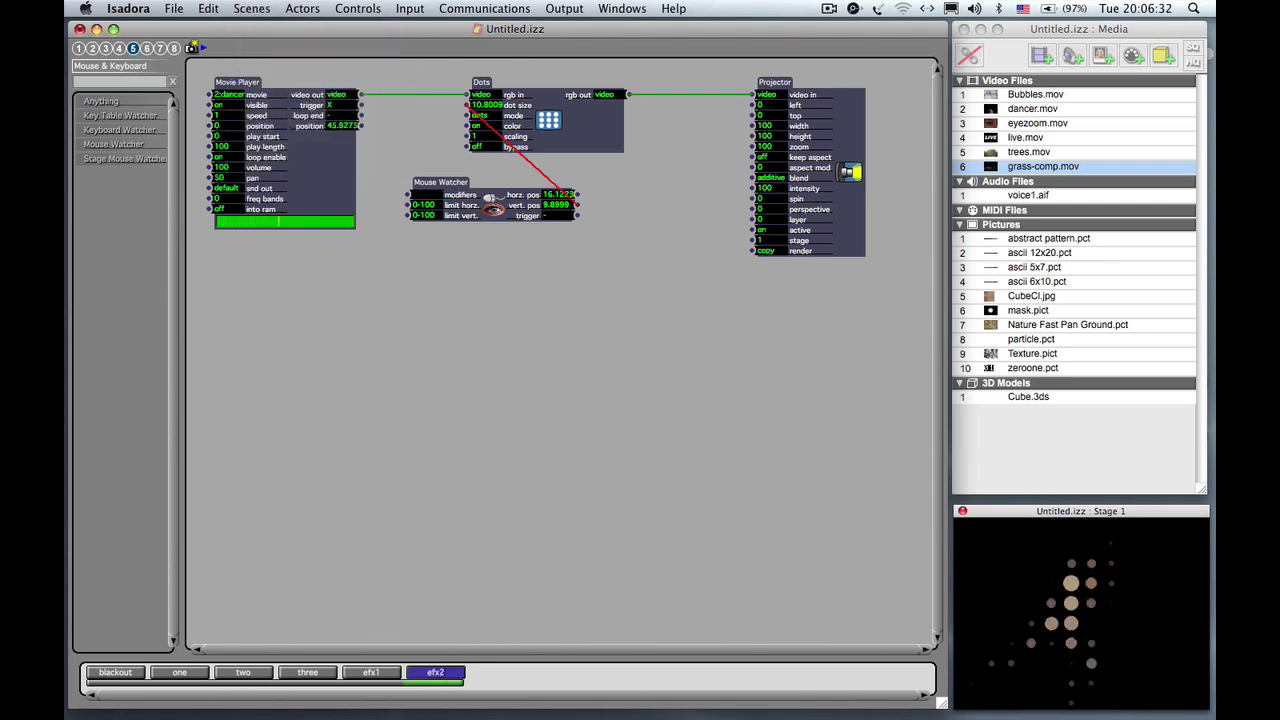
pyautogui.write('x2')
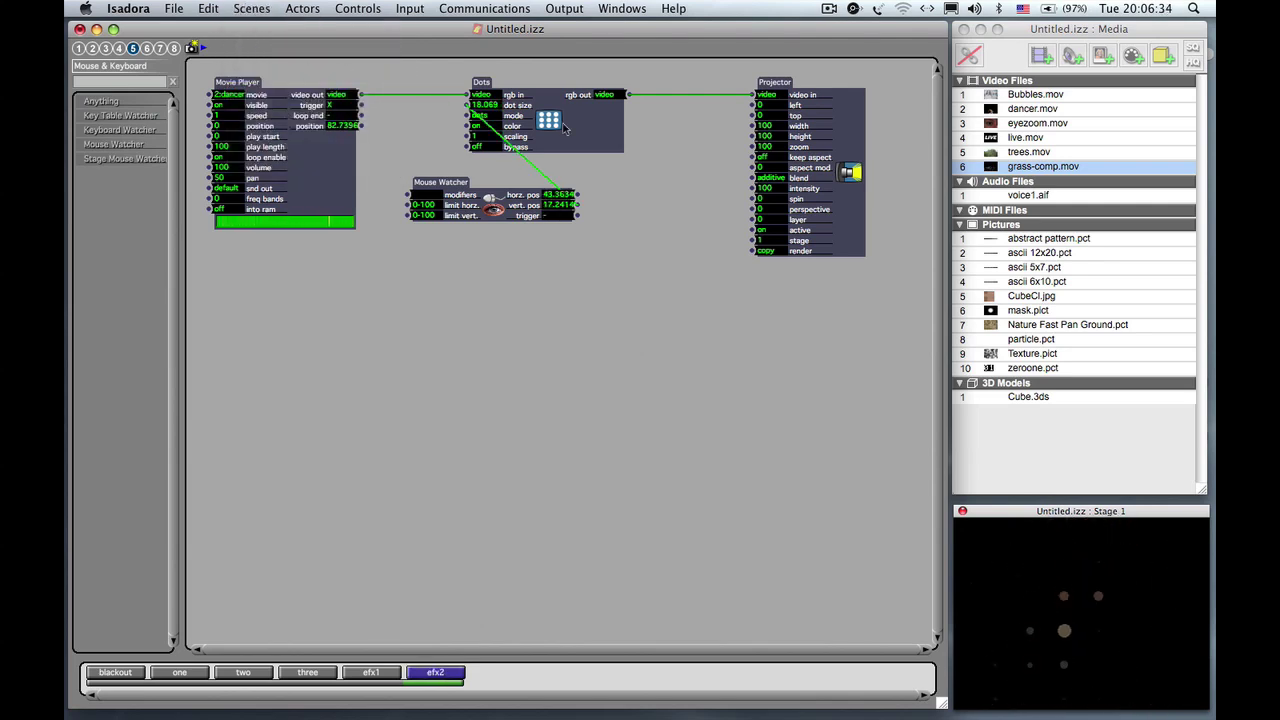
pyautogui.click(565, 127)
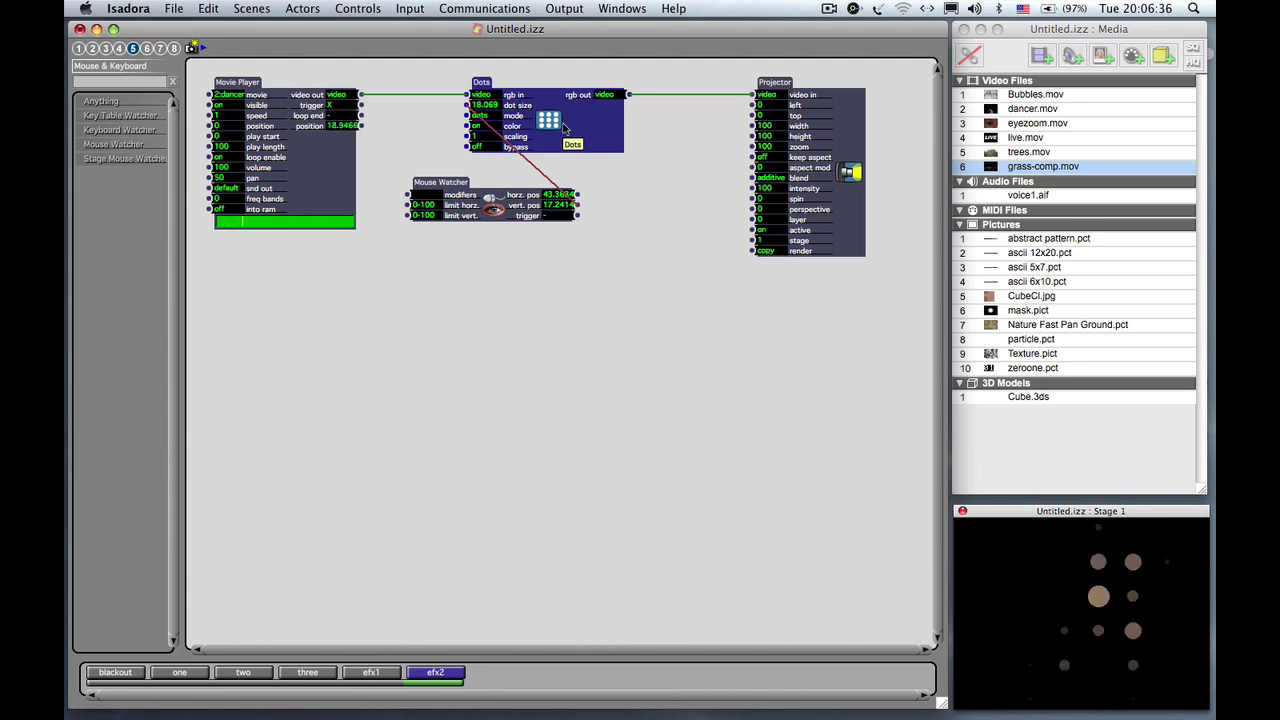
pyautogui.press('Delete')
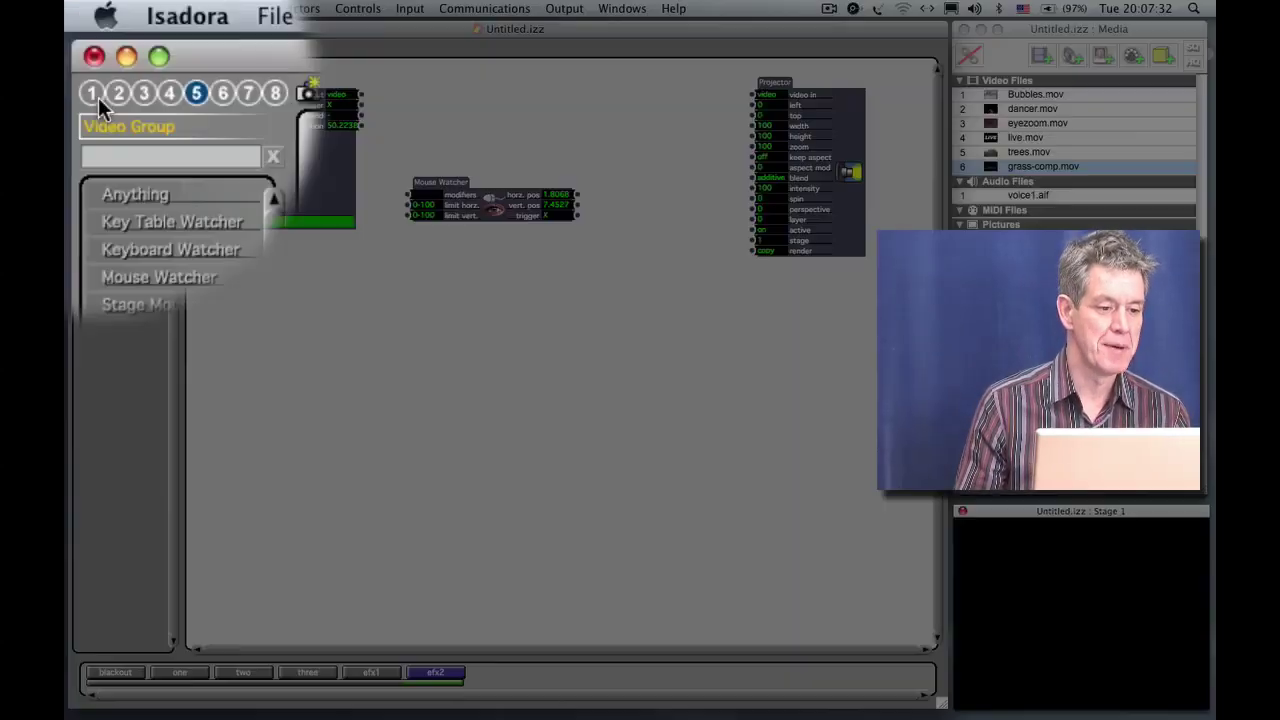
# Add a FishEye actor and wire Movie Player video through FishEye into the Projector.
pyautogui.click(79, 49)
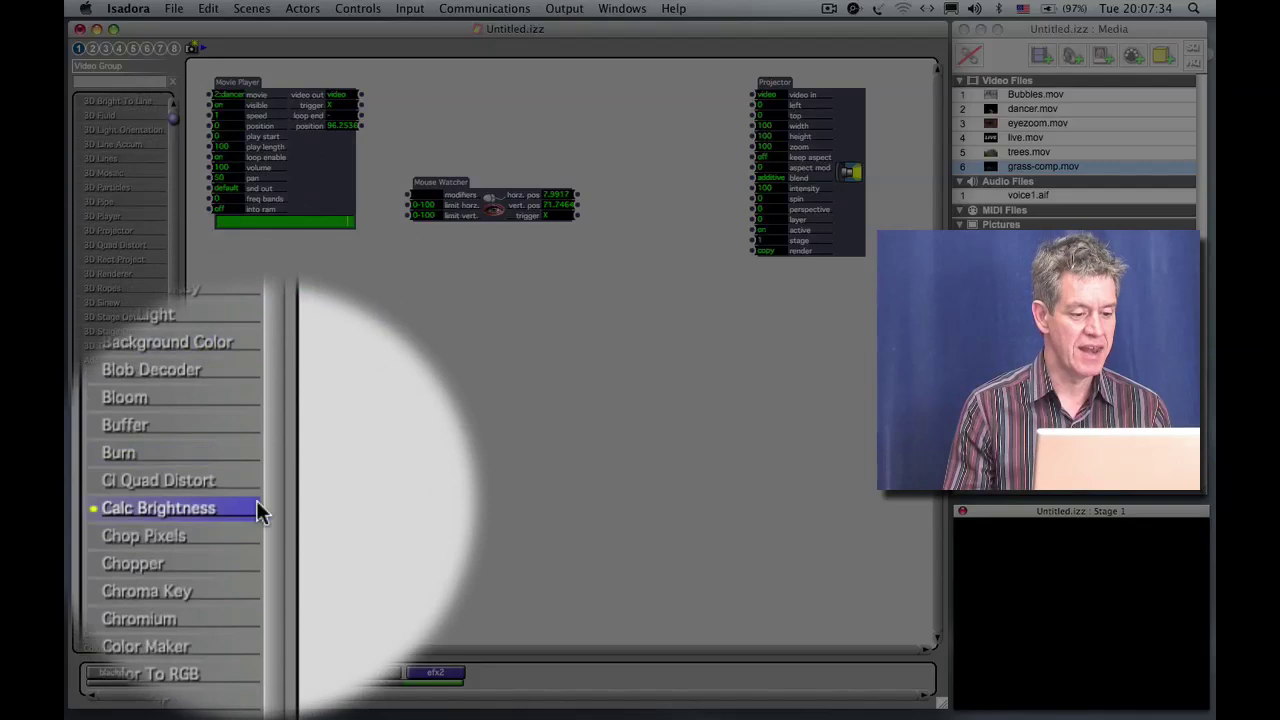
pyautogui.scroll(-10, 269, 500)
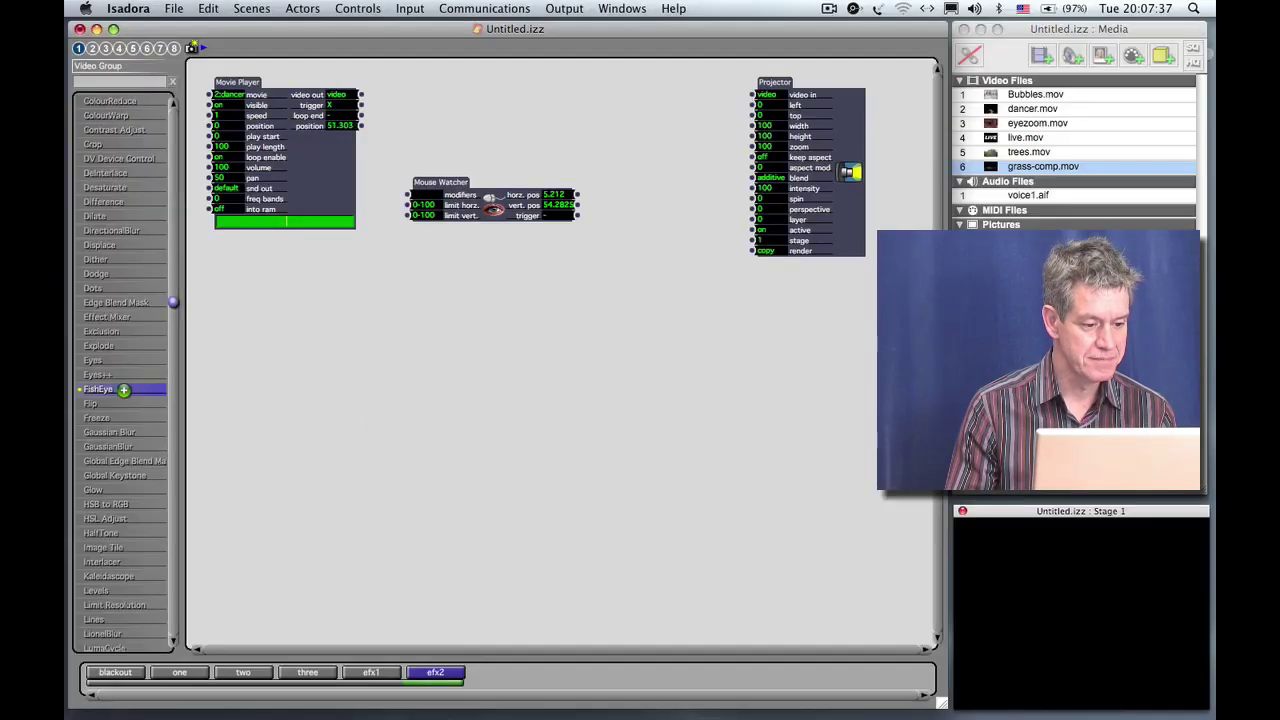
pyautogui.moveTo(180, 394); pyautogui.dragTo(503, 69)
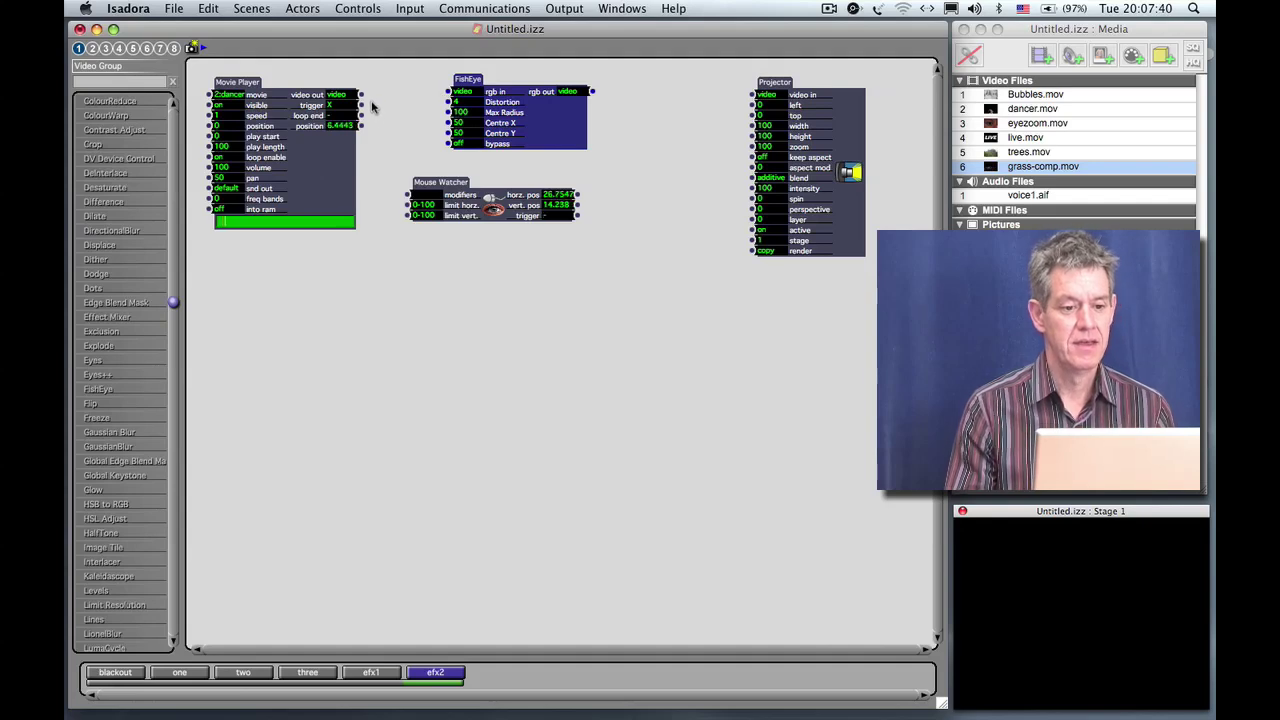
pyautogui.moveTo(362, 97); pyautogui.dragTo(452, 97)
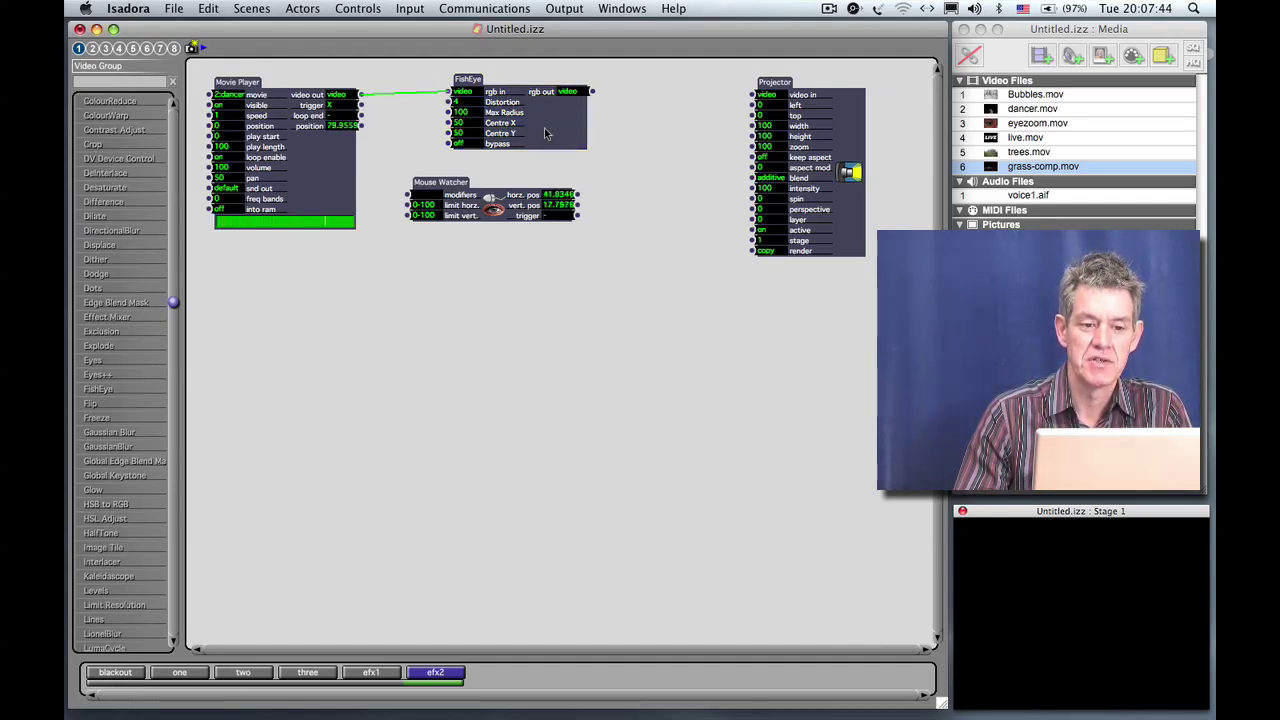
pyautogui.moveTo(544, 128); pyautogui.dragTo(544, 132)
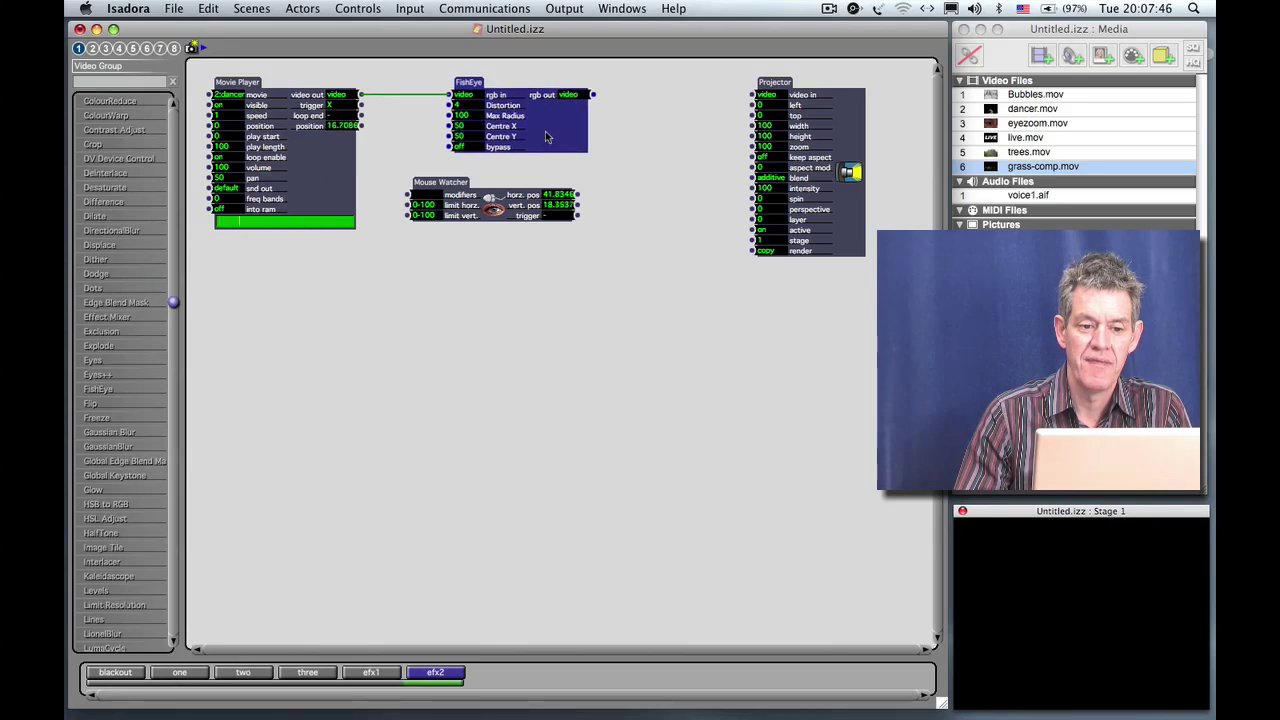
pyautogui.click(695, 108)
pyautogui.moveTo(593, 94); pyautogui.dragTo(753, 94)
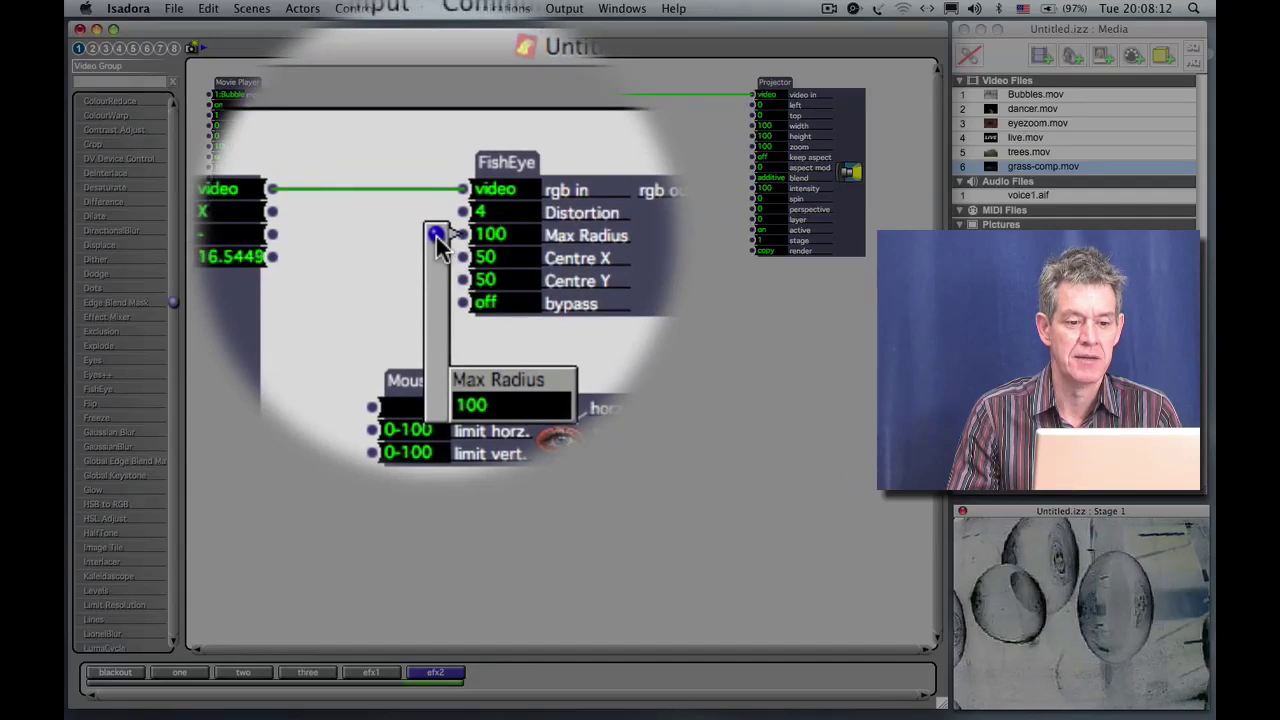
# Lower the FishEye's Max Radius to 51 and raise its Distortion to 20.
pyautogui.moveTo(435, 240); pyautogui.dragTo(560, 175)
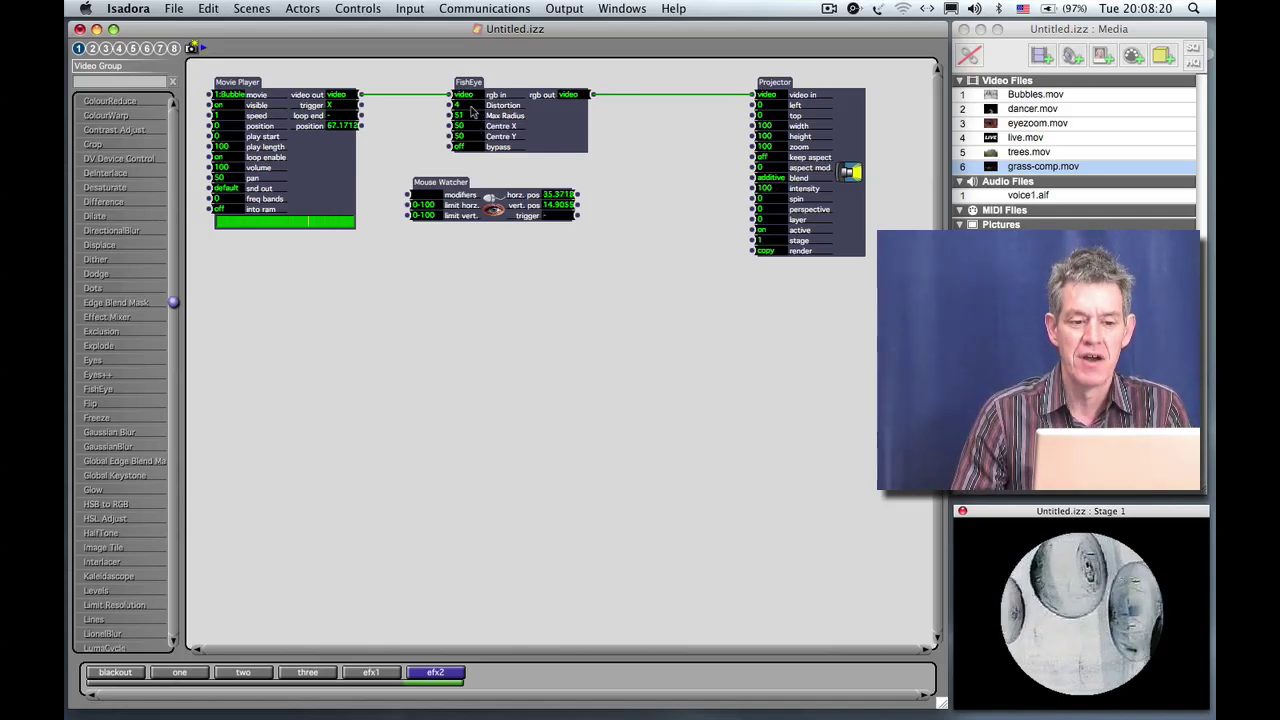
pyautogui.moveTo(472, 112)
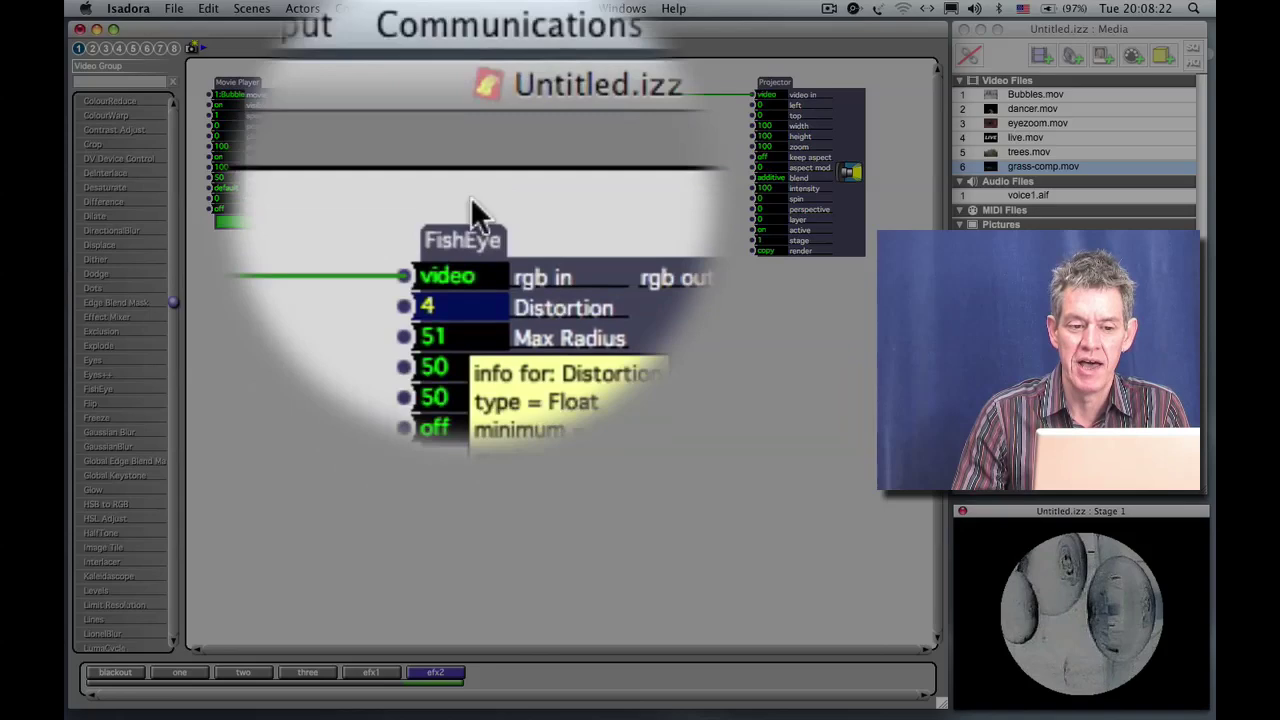
pyautogui.moveTo(472, 110); pyautogui.dragTo(471, 86)
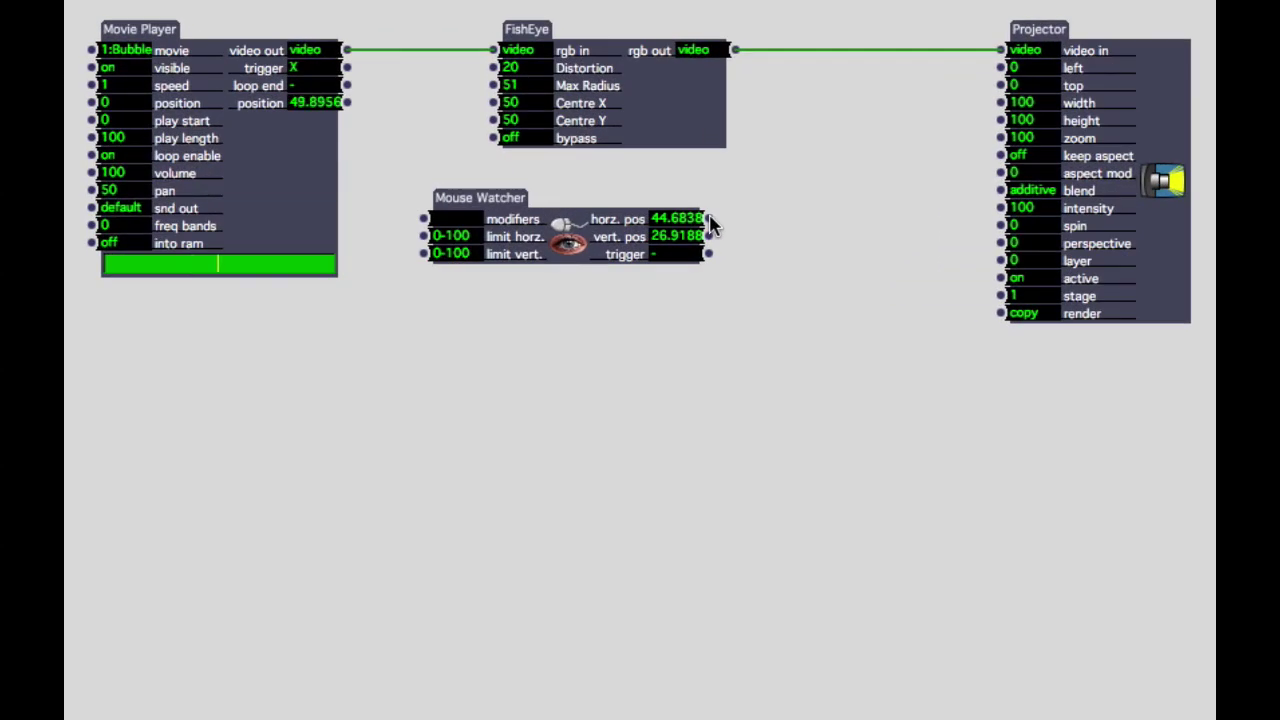
# Wire Mouse Watcher horz pos to FishEye Centre X and vert pos to Centre Y.
pyautogui.moveTo(577, 196); pyautogui.dragTo(495, 106)
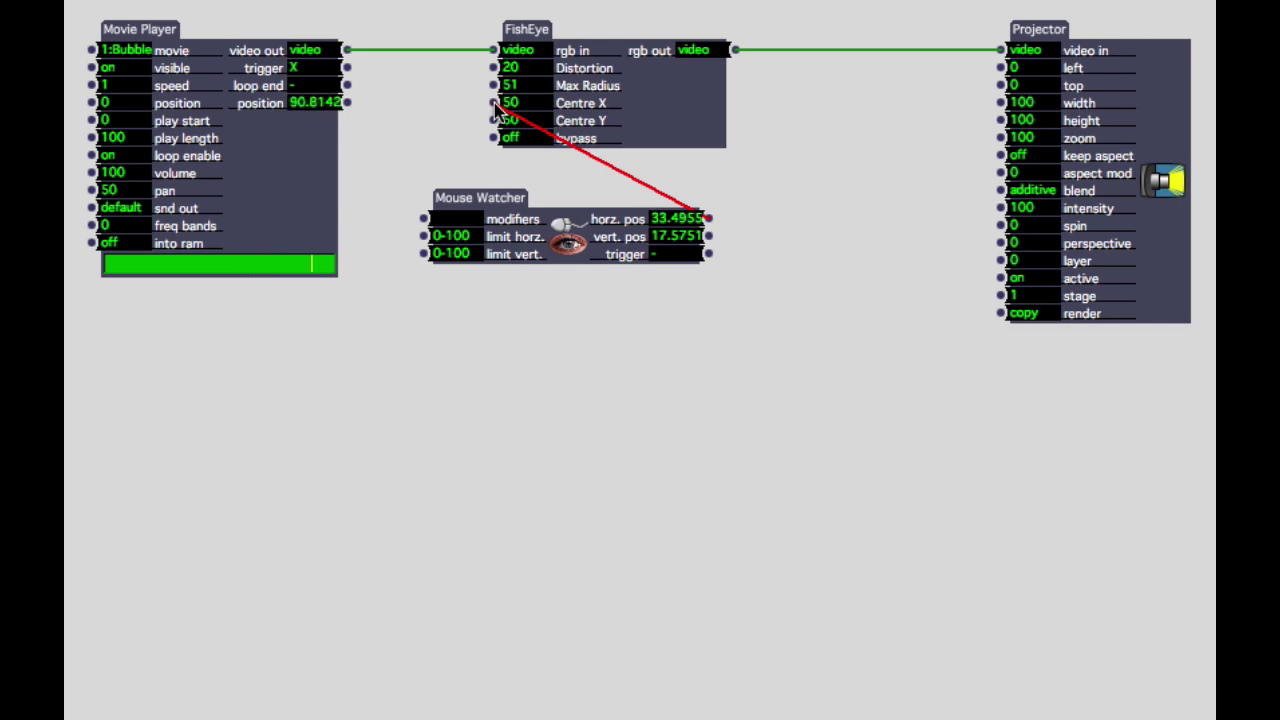
pyautogui.moveTo(497, 108); pyautogui.dragTo(497, 107)
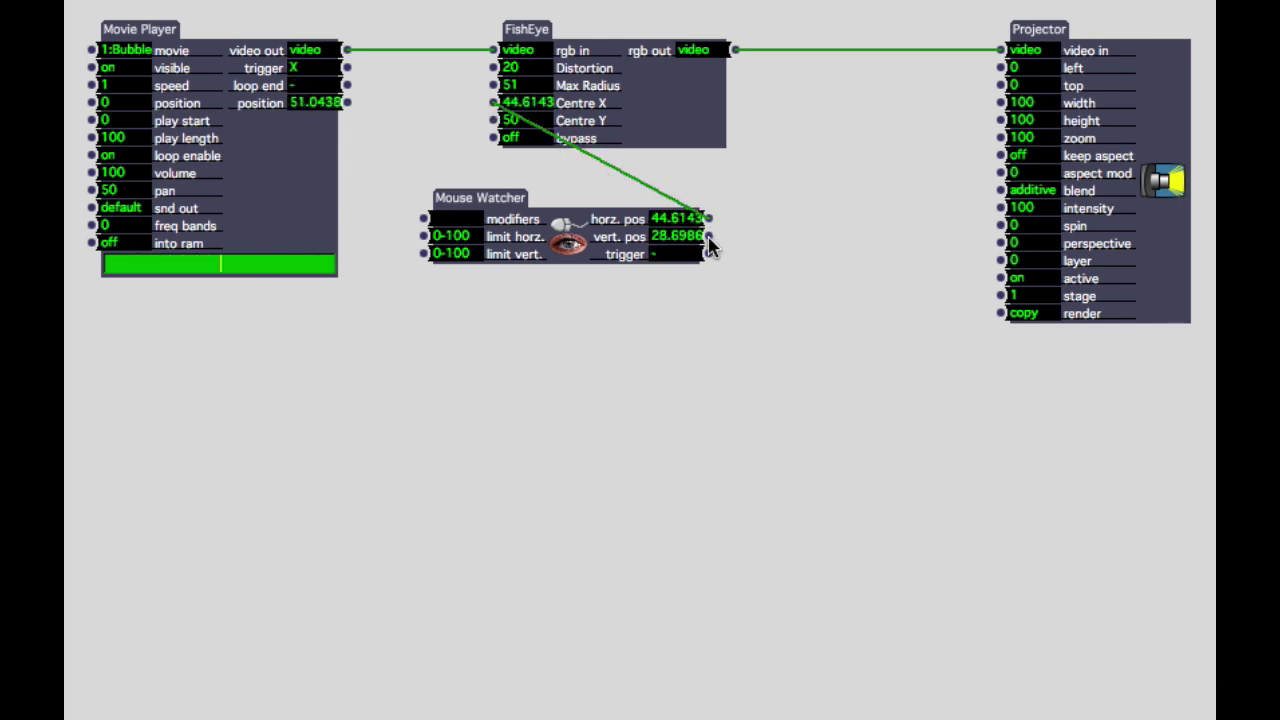
pyautogui.moveTo(708, 238); pyautogui.dragTo(494, 120)
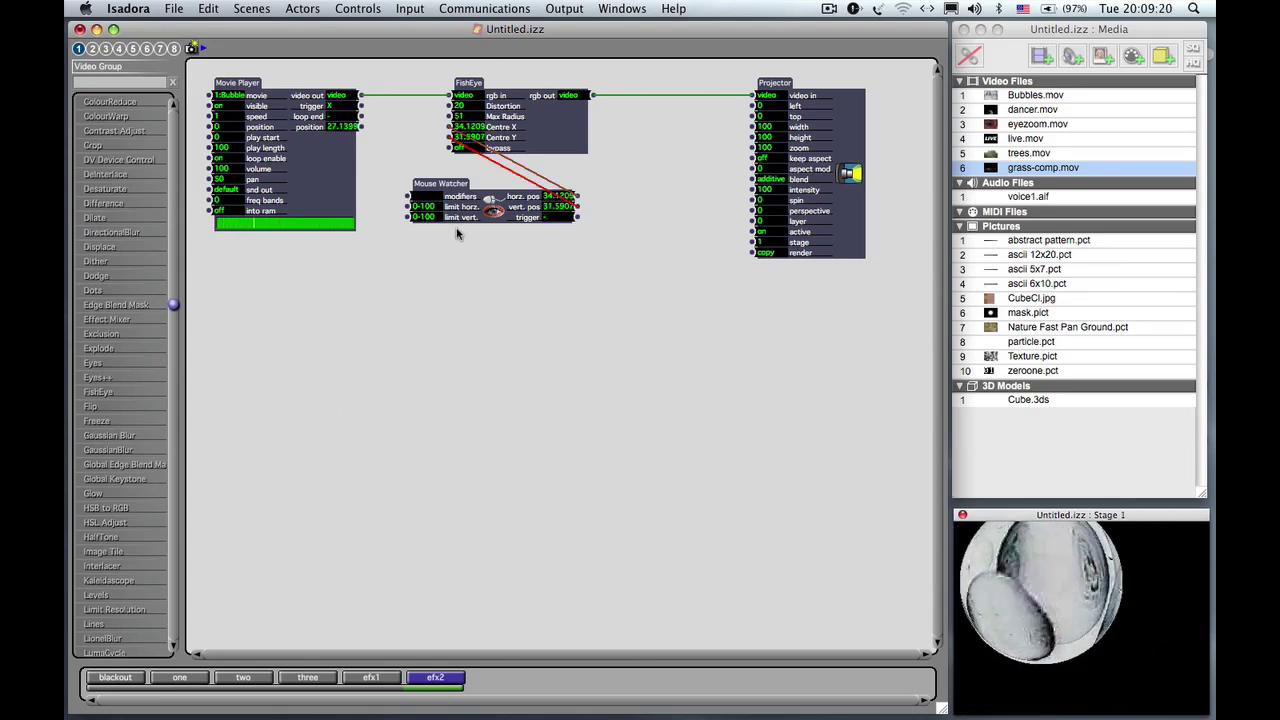
# Duplicate the efx2 scene by copying it and pasting the copy into the scene list.
pyautogui.click(446, 683)
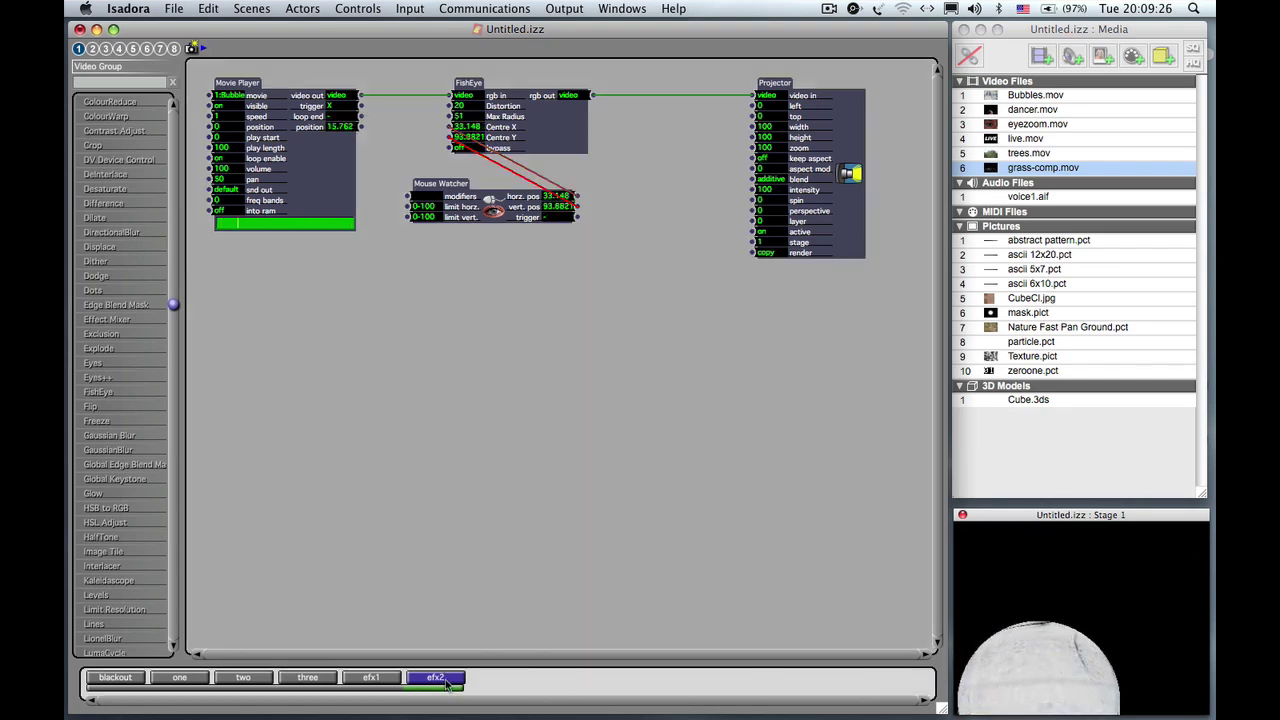
pyautogui.rightClick(446, 683)
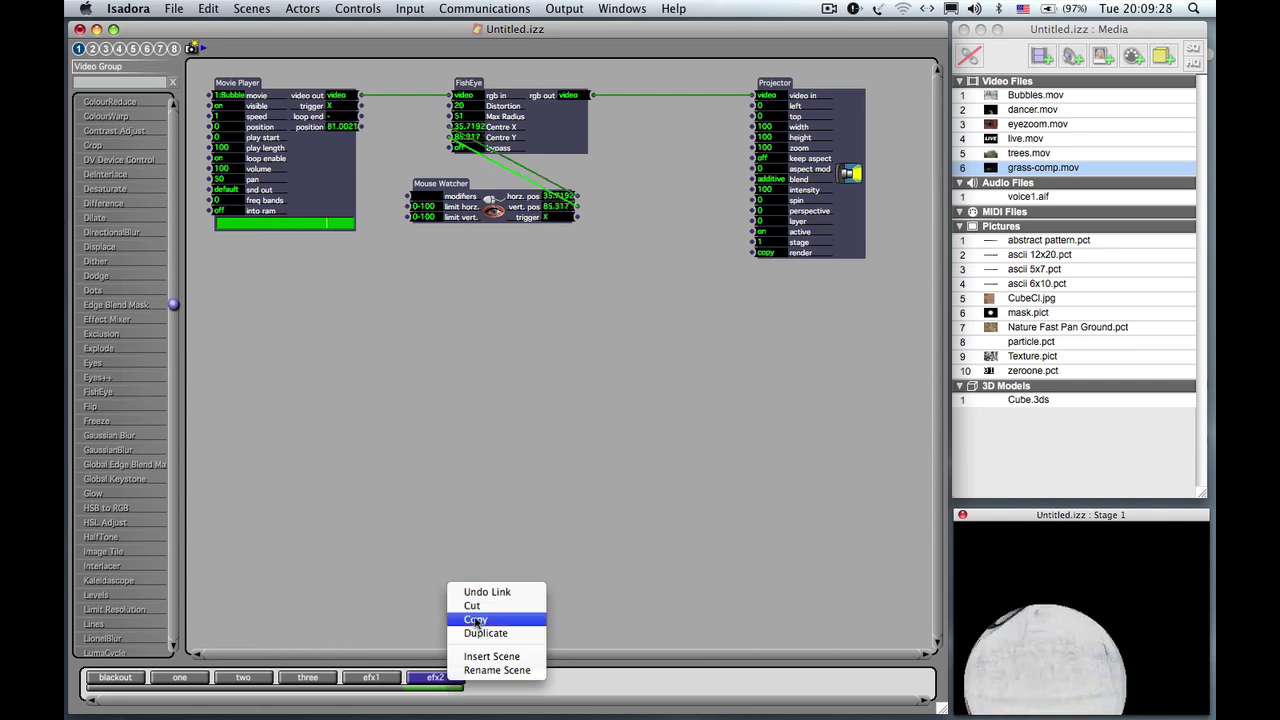
pyautogui.click(476, 620)
pyautogui.click(485, 680)
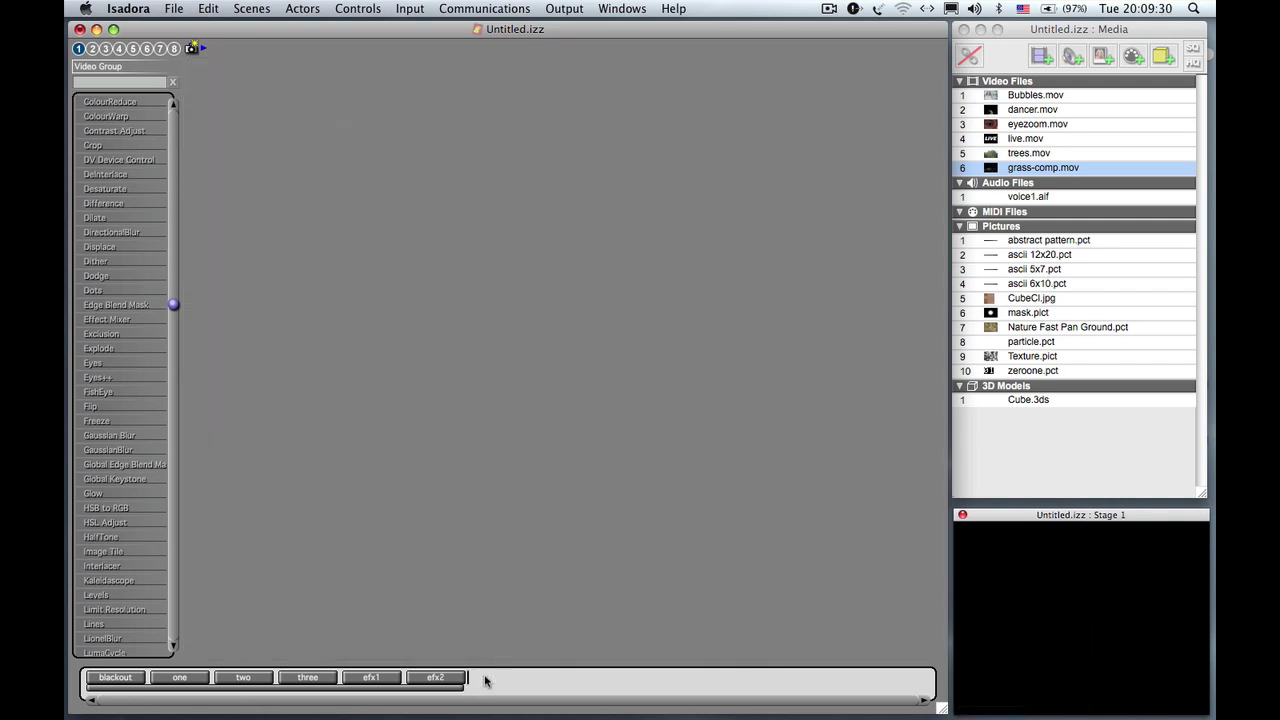
pyautogui.rightClick(485, 680)
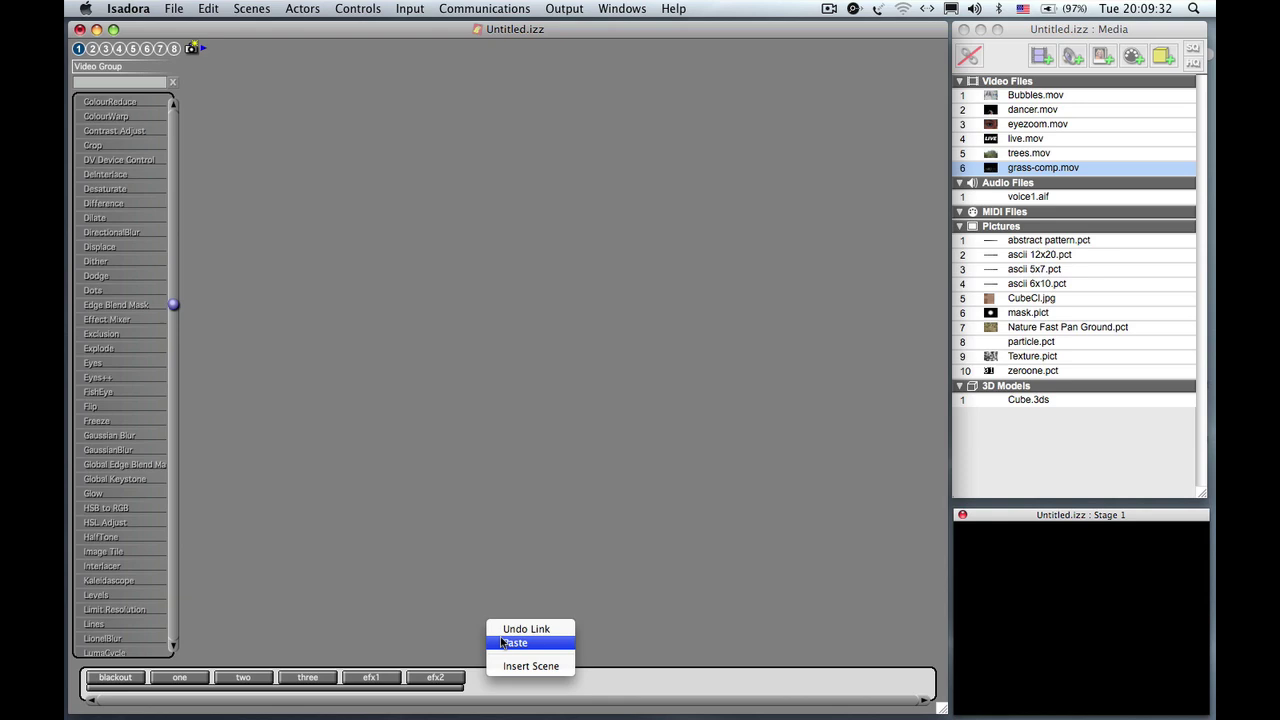
pyautogui.click(492, 643)
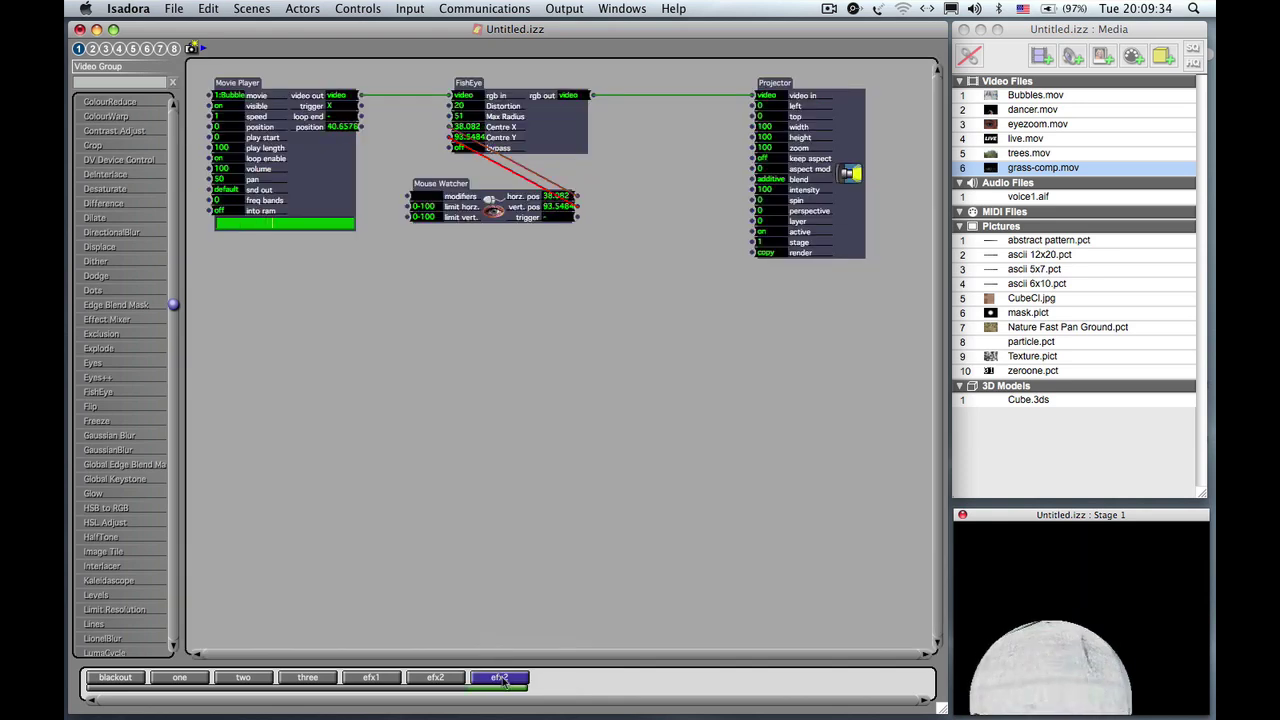
# Rename the copied scene to efx3 and delete its FishEye actor.
pyautogui.doubleClick(499, 678)
pyautogui.write('efx3')
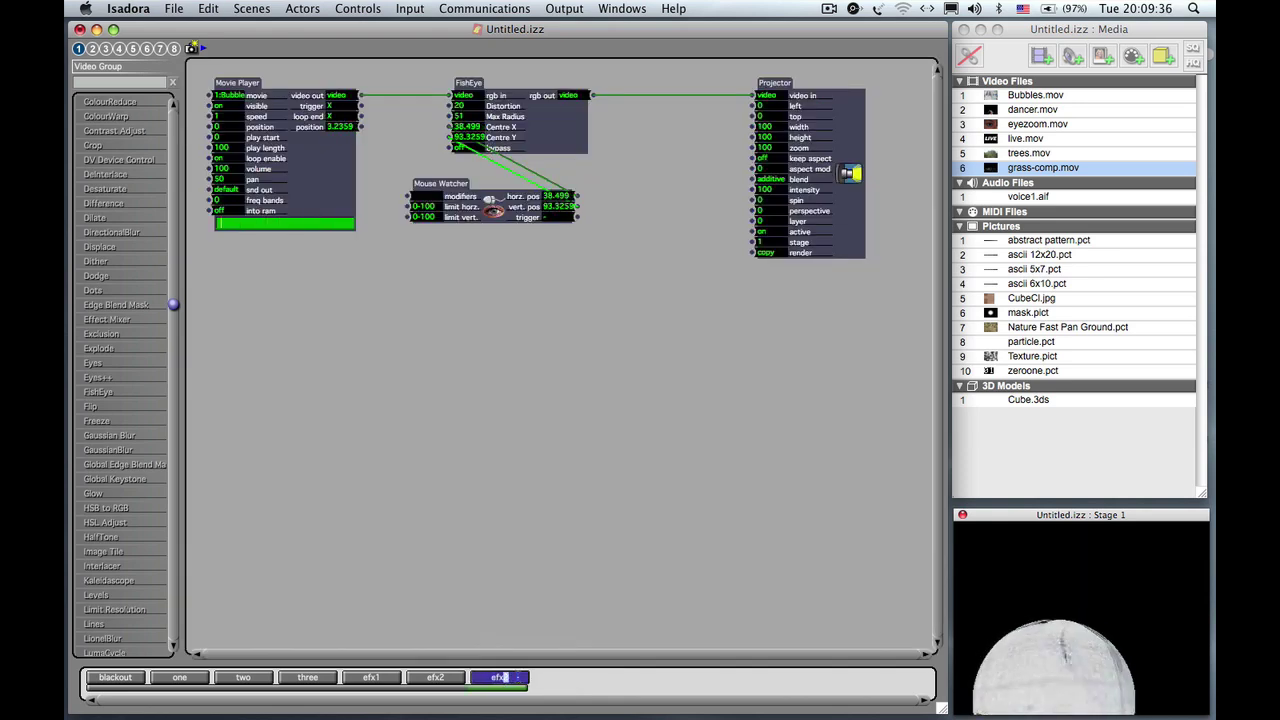
pyautogui.press('Return')
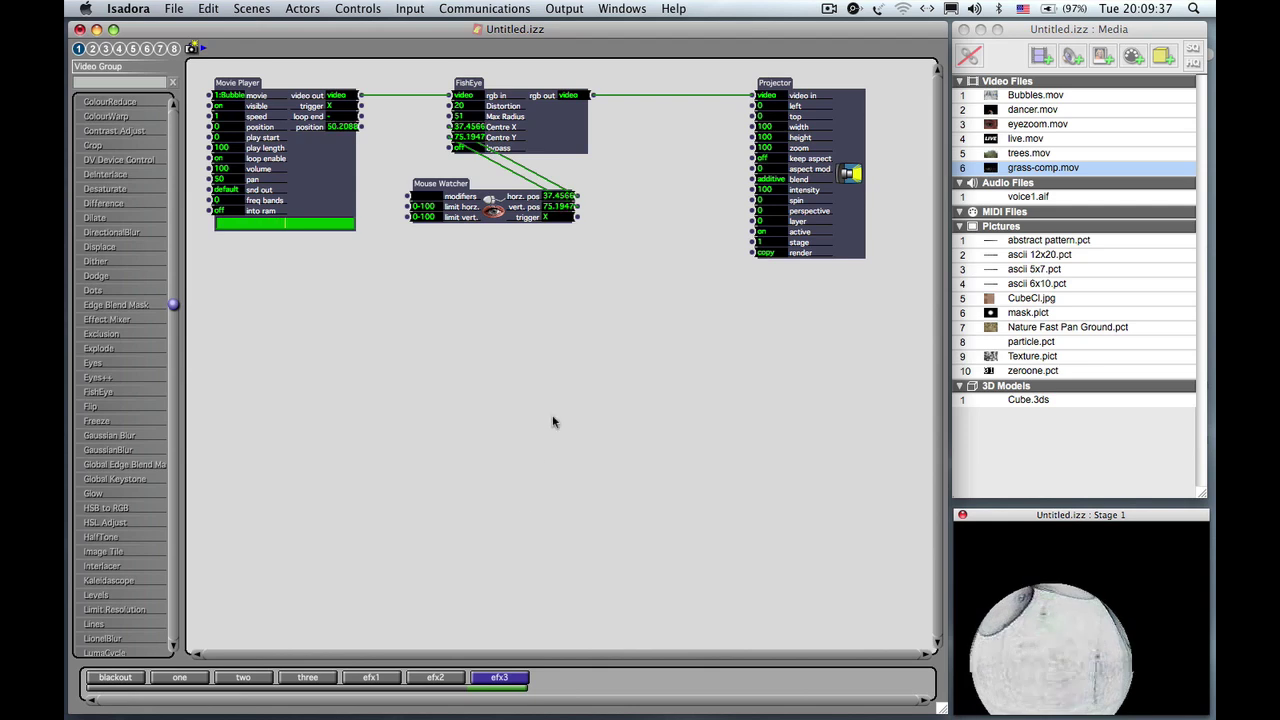
pyautogui.click(530, 120)
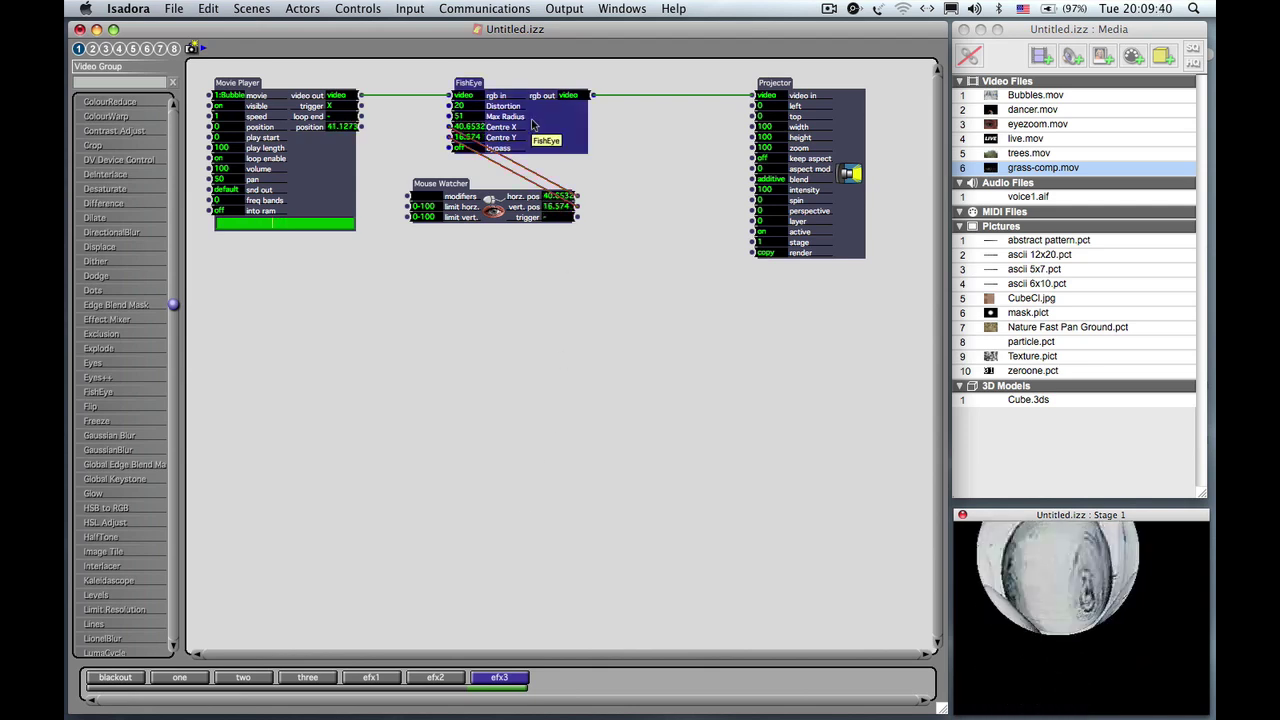
pyautogui.press('Delete')
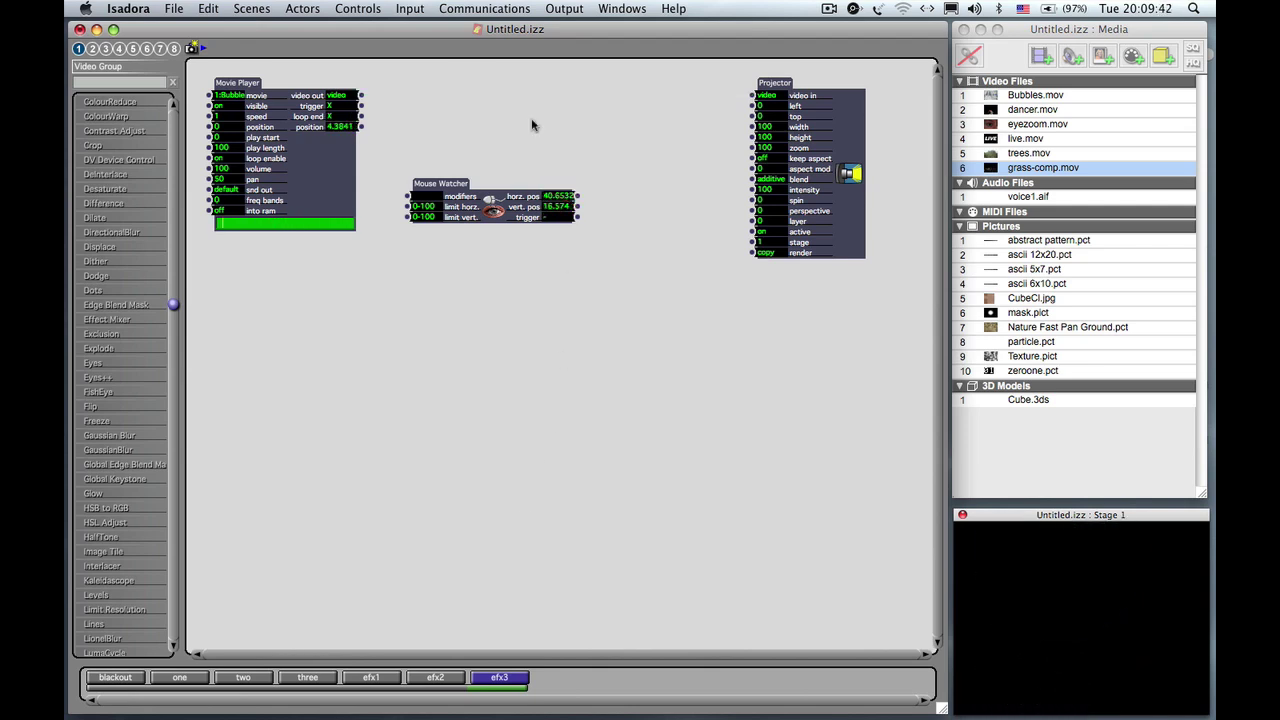
# Move the Mouse Watcher lower and add a Motion Blur actor found by searching 'motion'.
pyautogui.moveTo(467, 215); pyautogui.dragTo(385, 360)
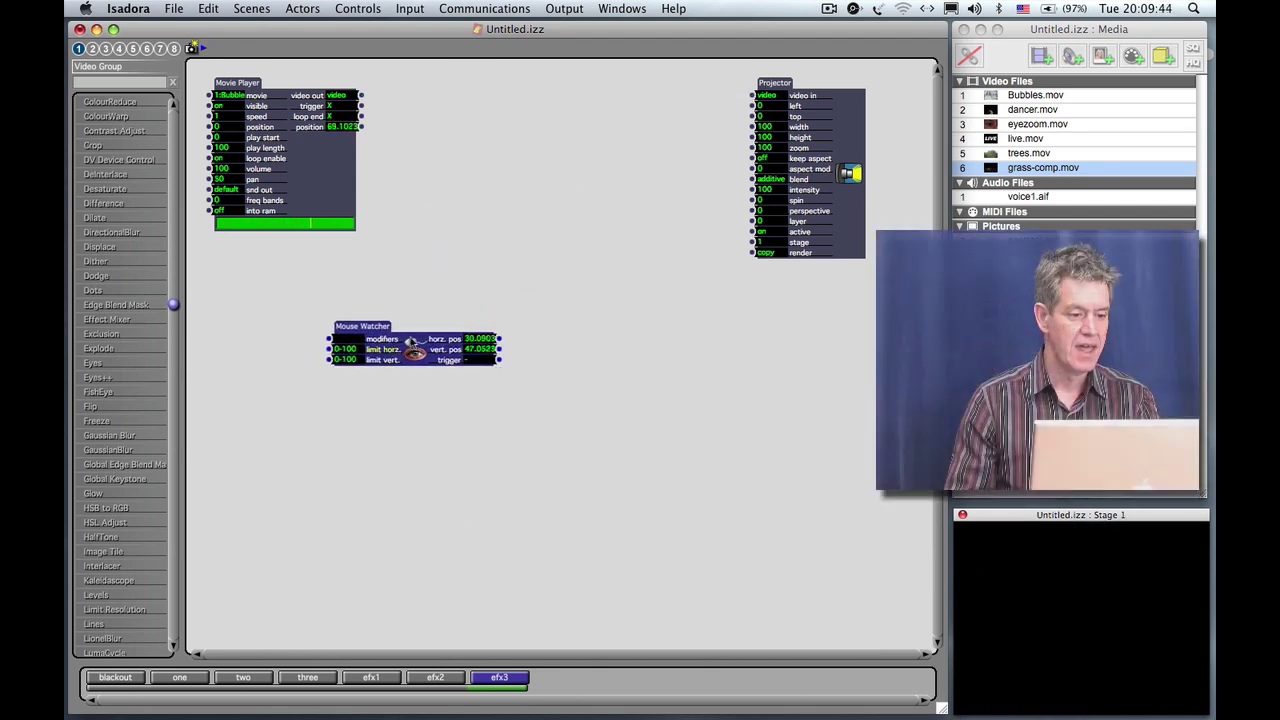
pyautogui.click(119, 82)
pyautogui.write('motion')
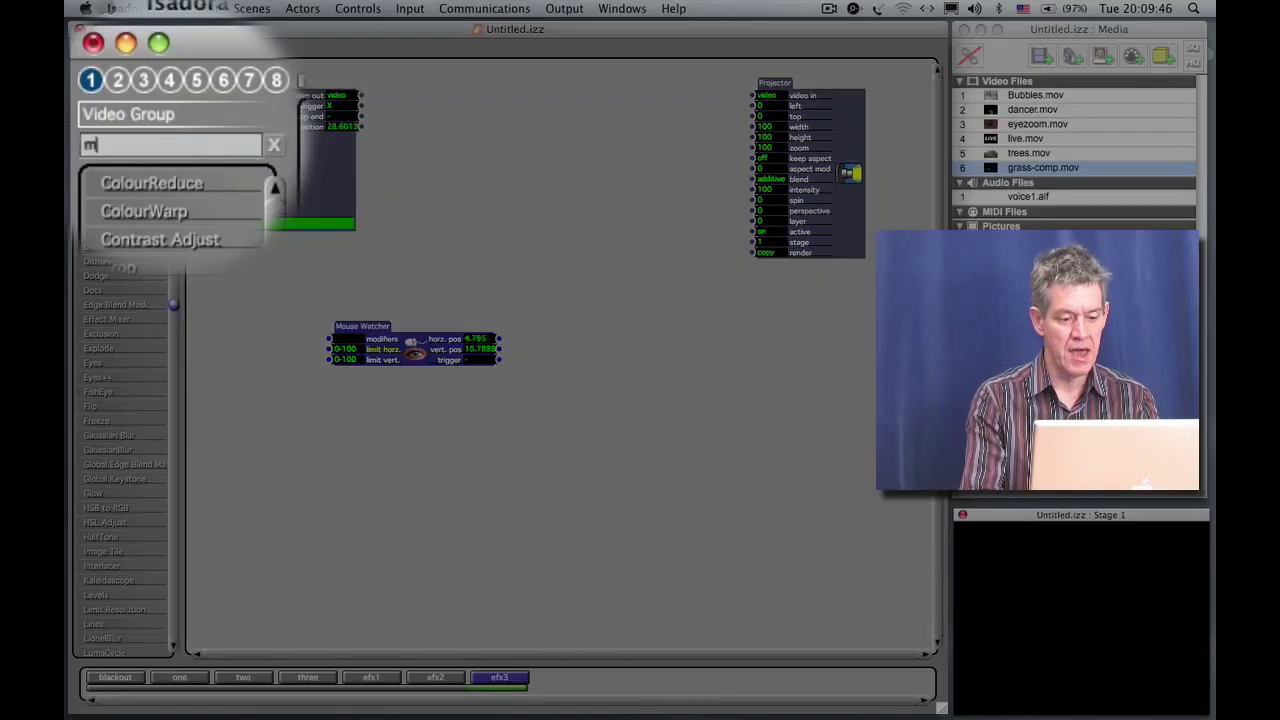
pyautogui.click(140, 146)
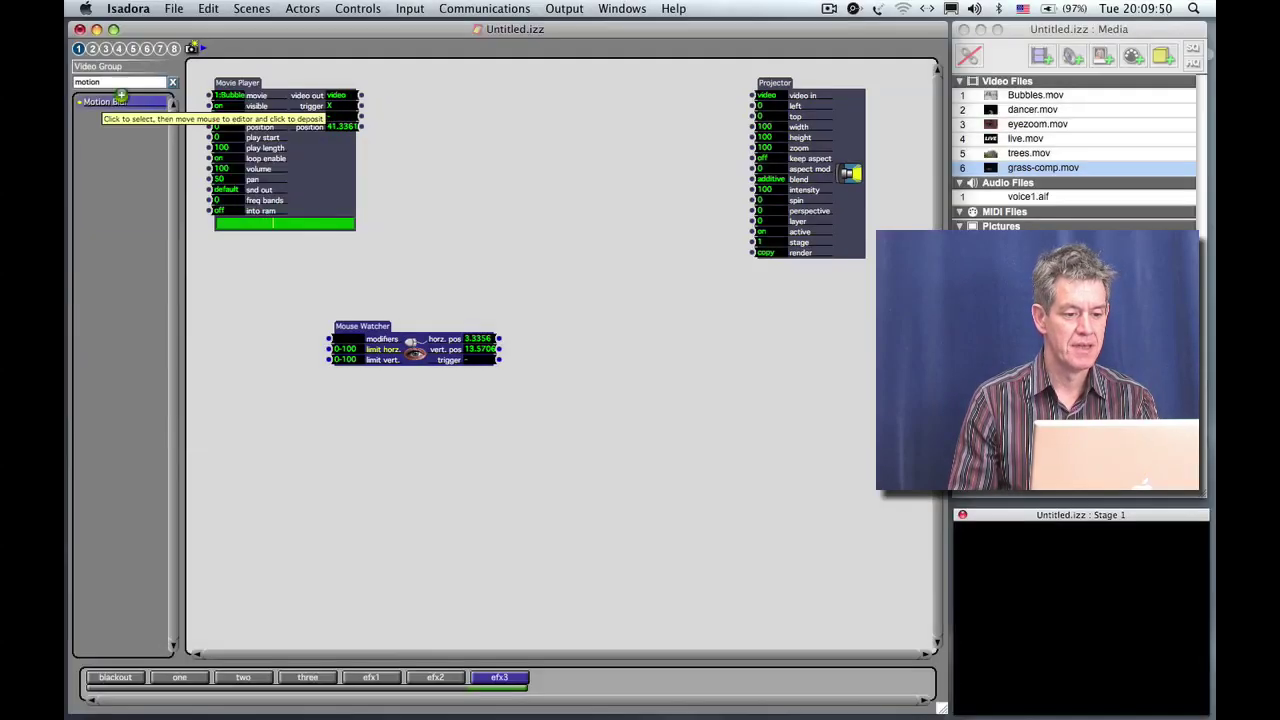
pyautogui.moveTo(107, 102); pyautogui.dragTo(459, 92)
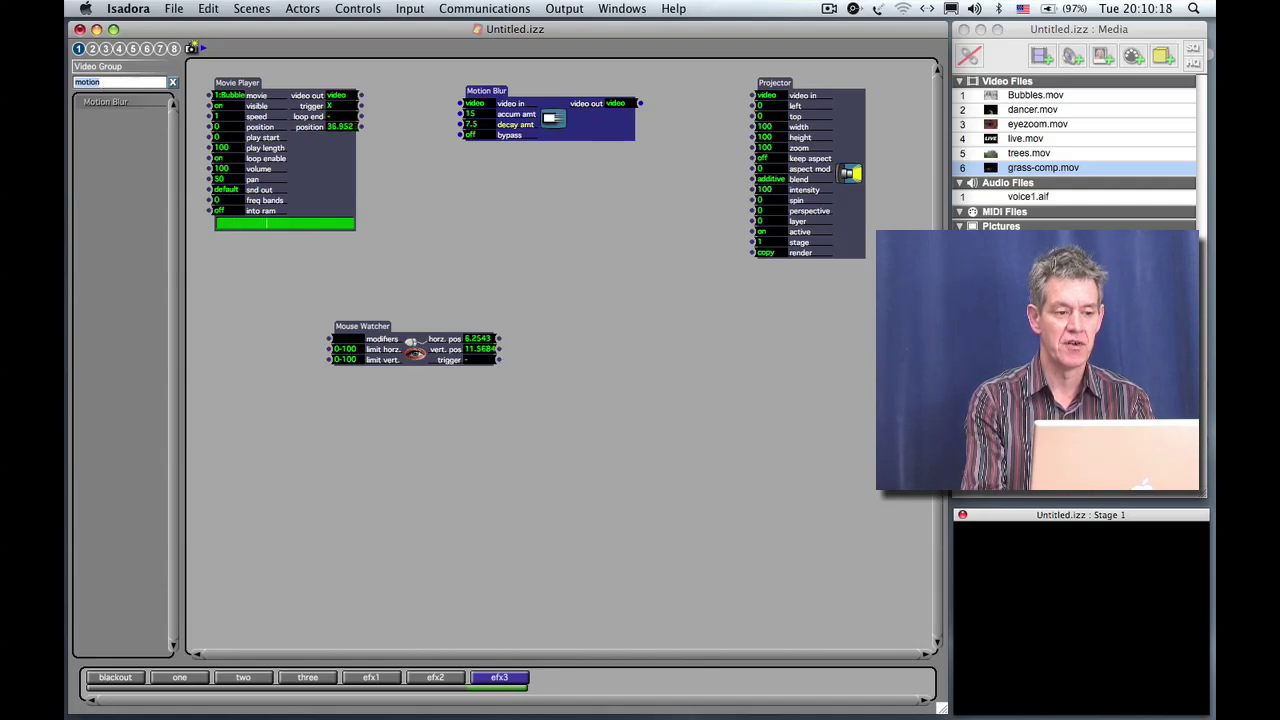
# Add a Difference actor found by searching 'diff' next to the Movie Player.
pyautogui.write('diff')
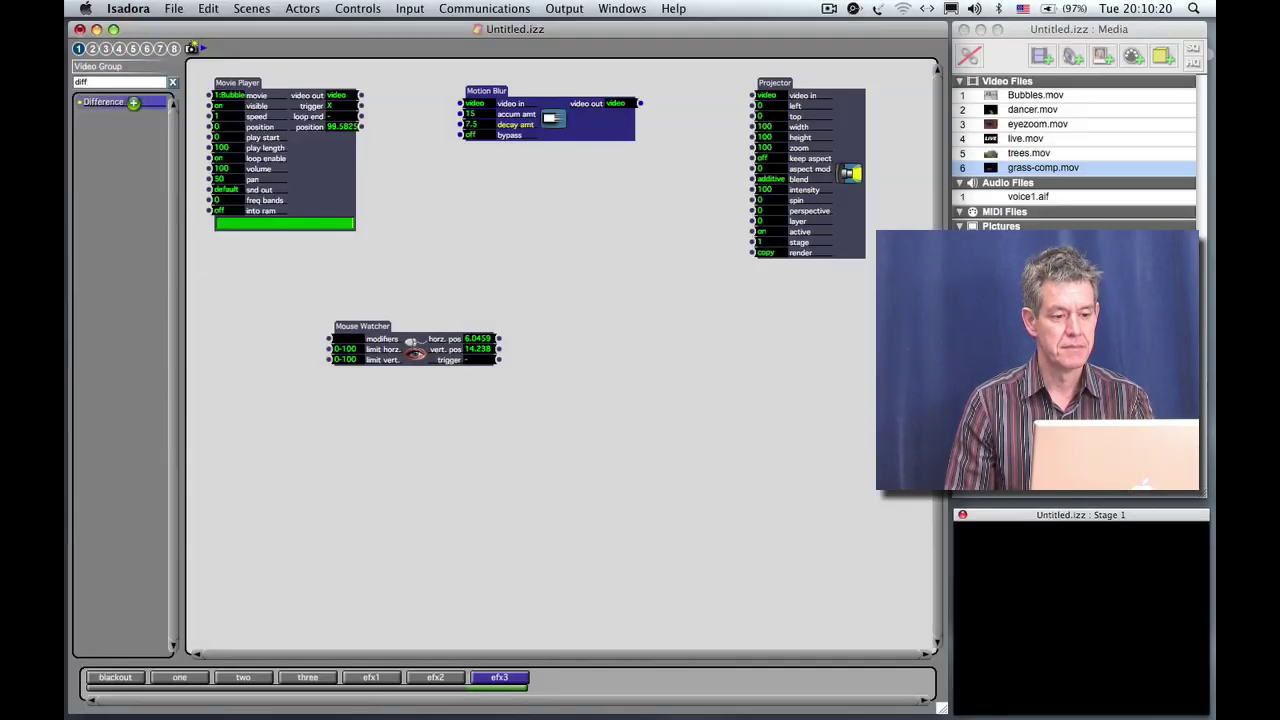
pyautogui.moveTo(133, 102); pyautogui.dragTo(632, 144)
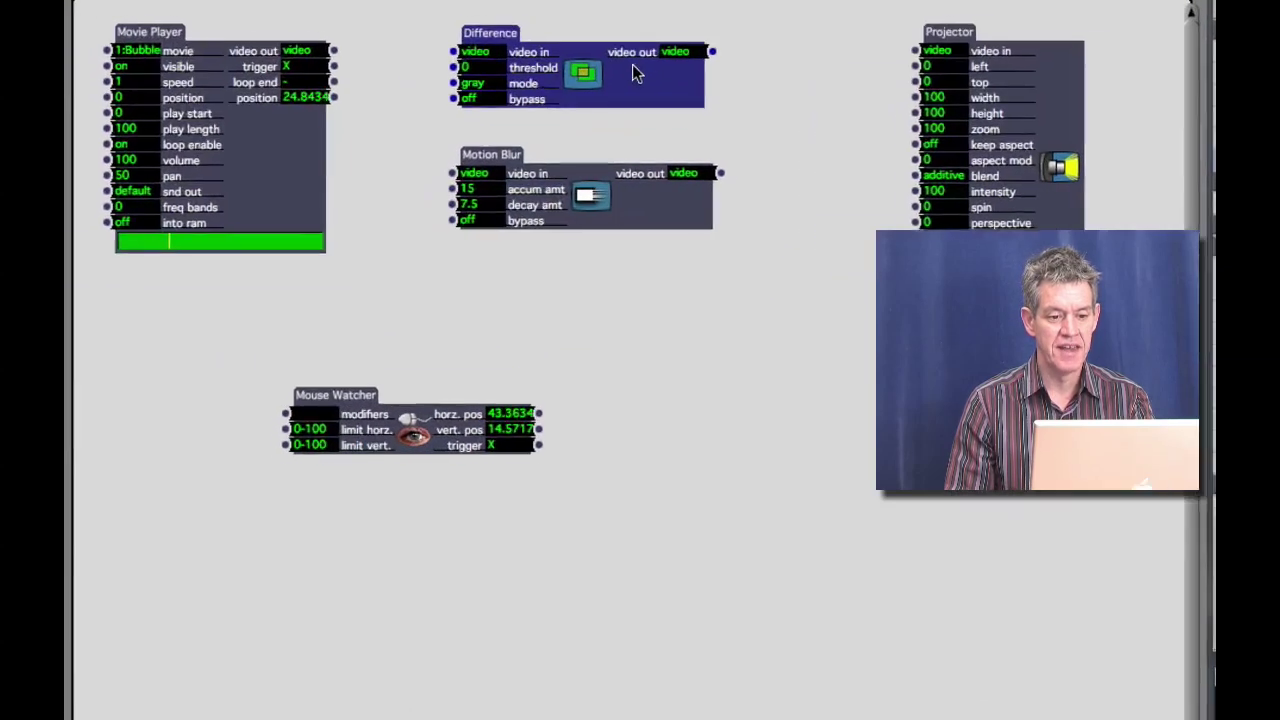
pyautogui.click(268, 139)
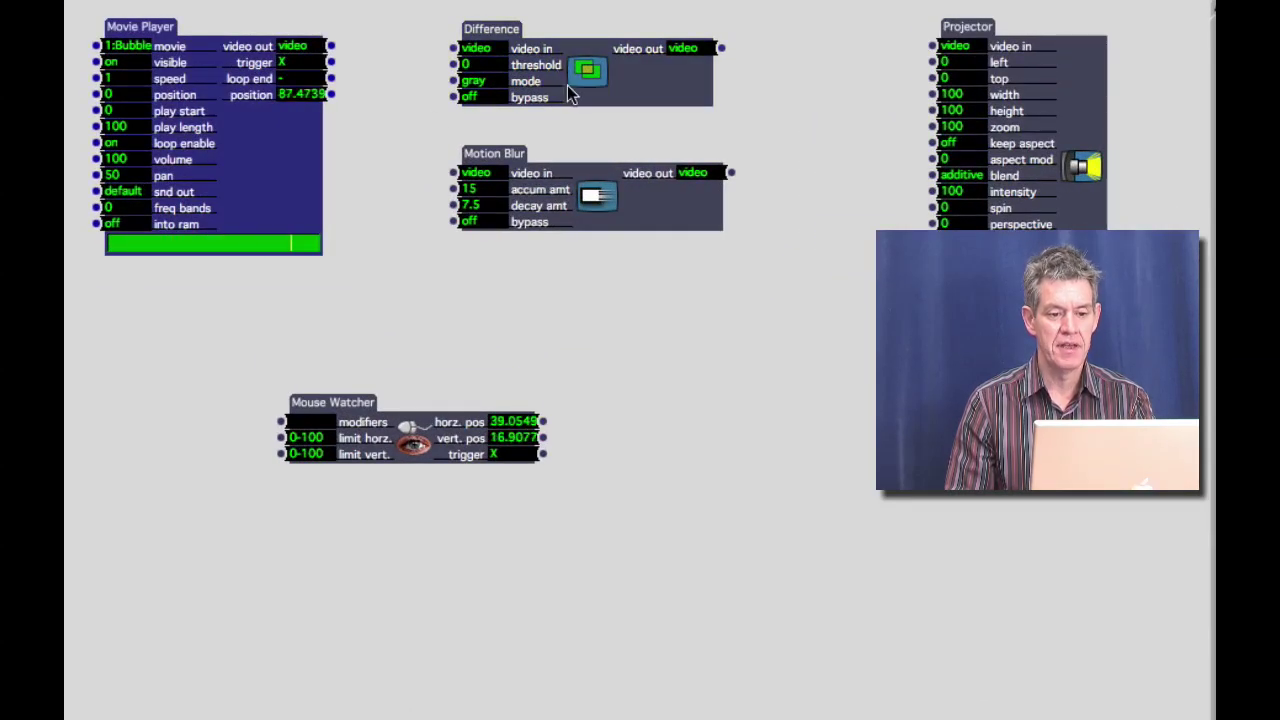
pyautogui.click(567, 85)
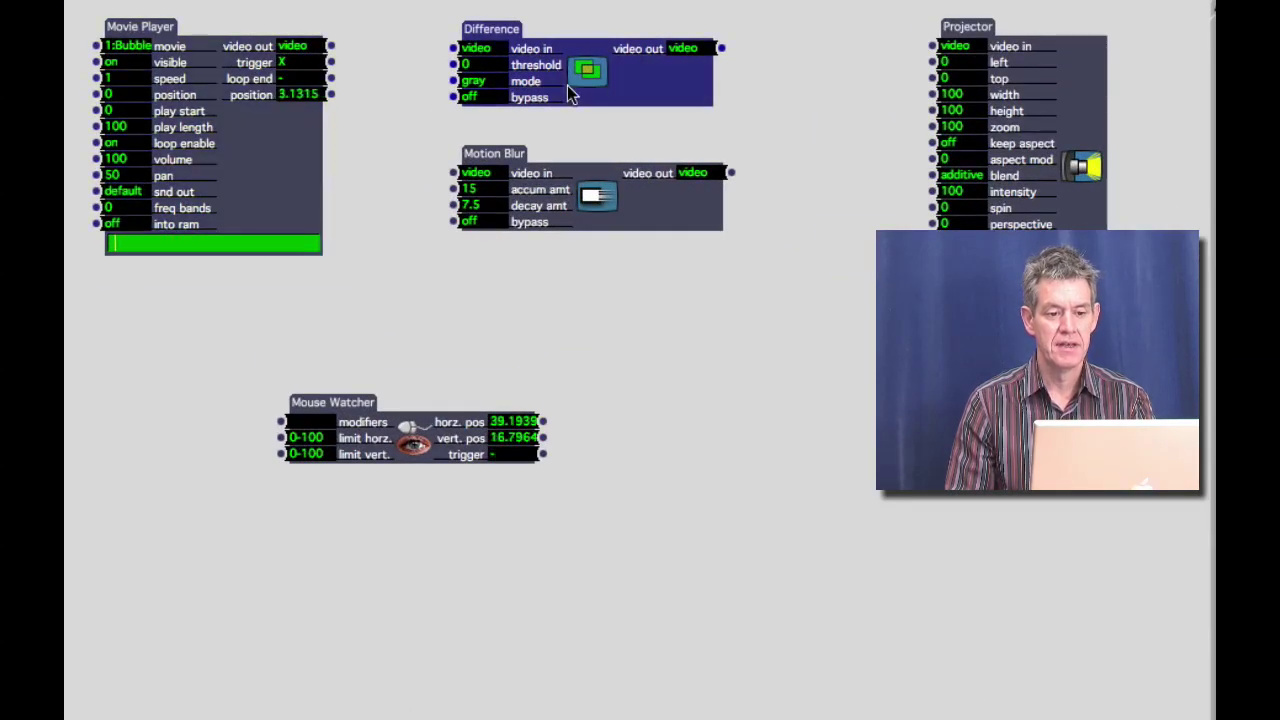
pyautogui.click(595, 198)
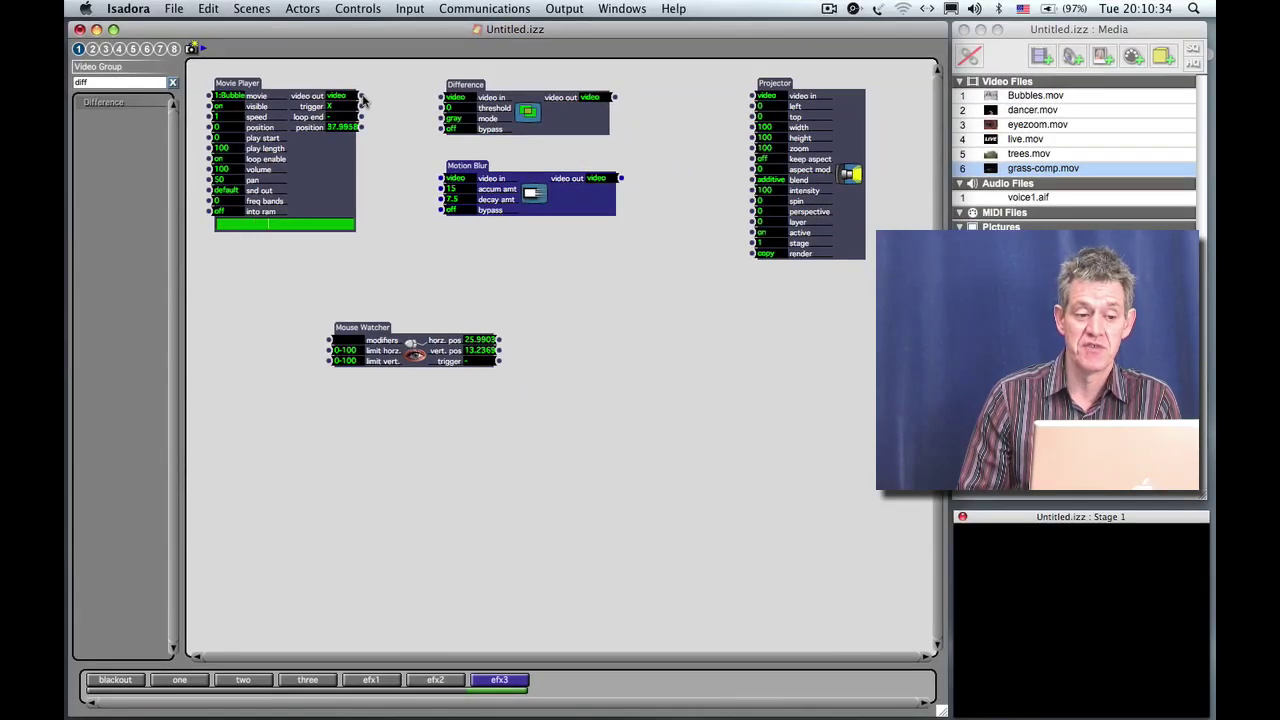
# Route Movie Player video through Difference into the Projector and switch the movie to clip 2.
pyautogui.moveTo(362, 97); pyautogui.dragTo(441, 97)
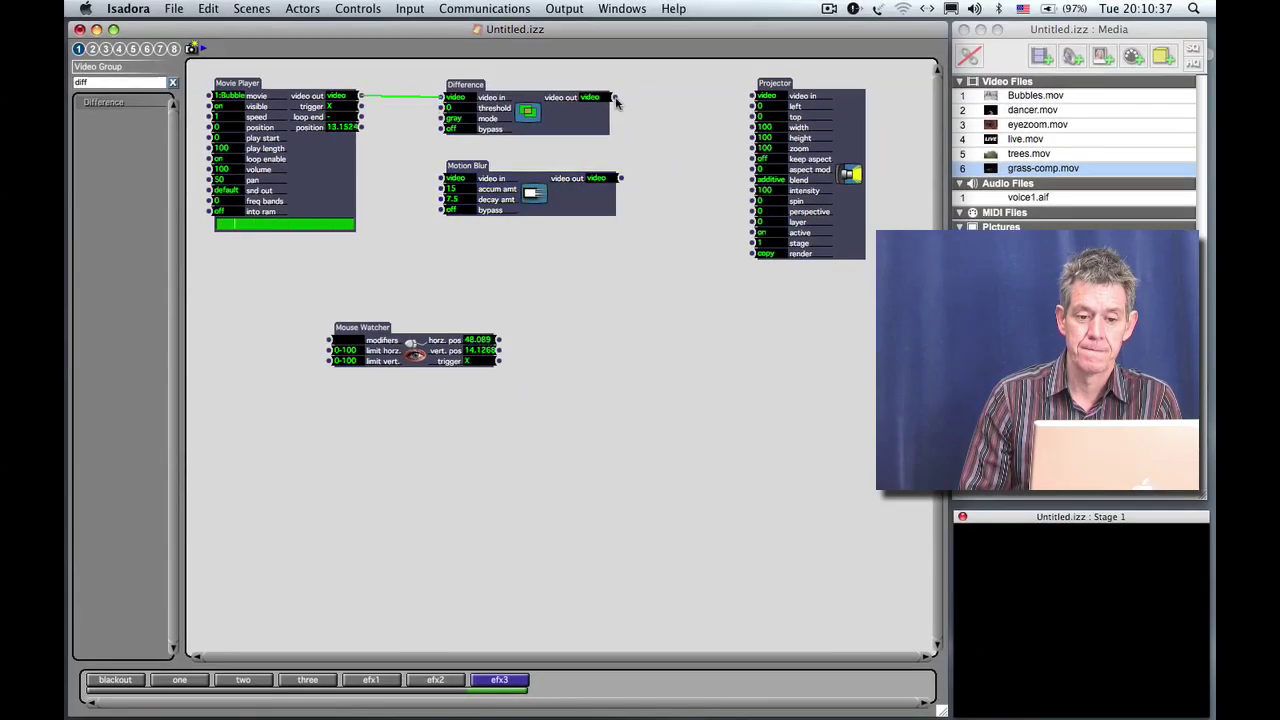
pyautogui.moveTo(614, 97); pyautogui.dragTo(752, 98)
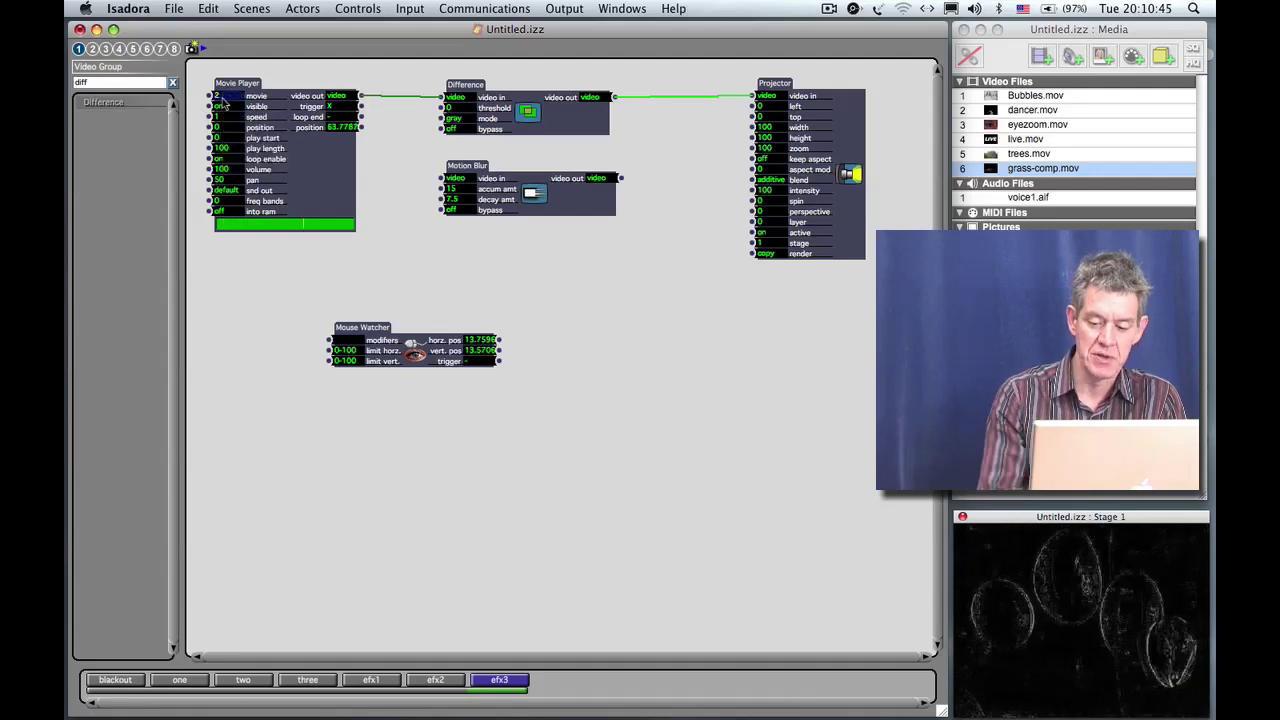
pyautogui.moveTo(226, 104); pyautogui.dragTo(226, 101)
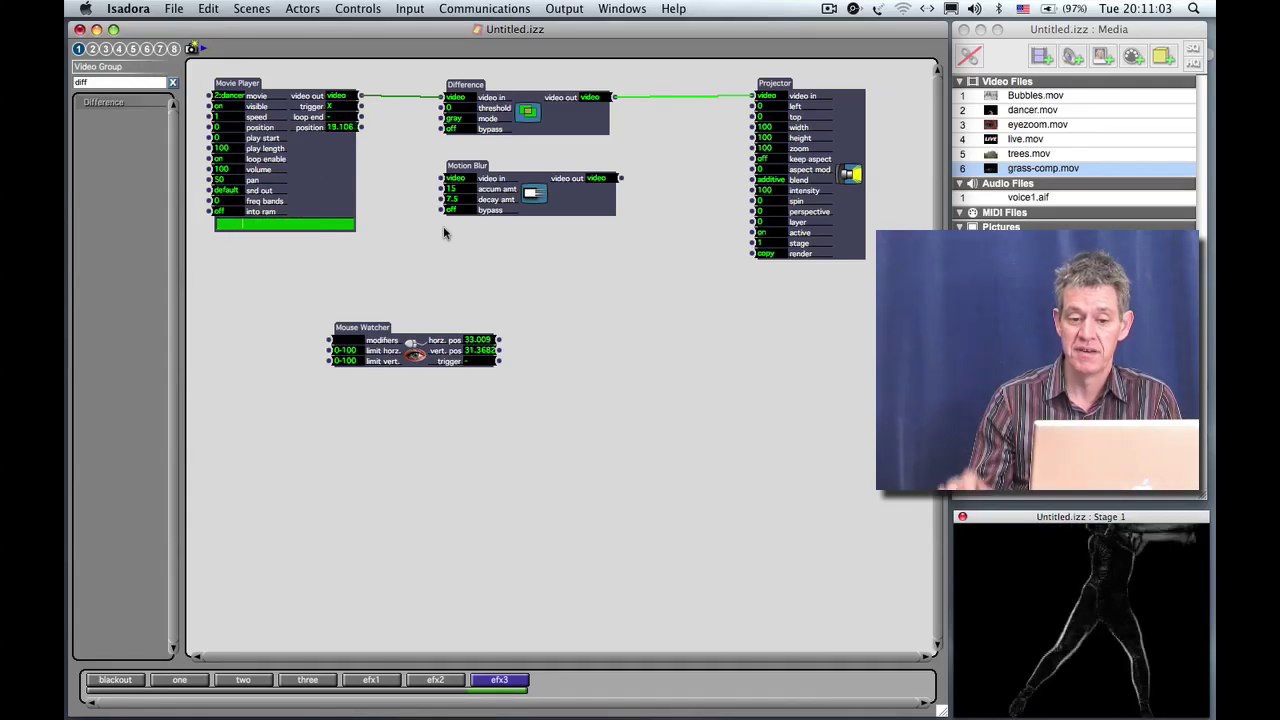
pyautogui.moveTo(462, 216)
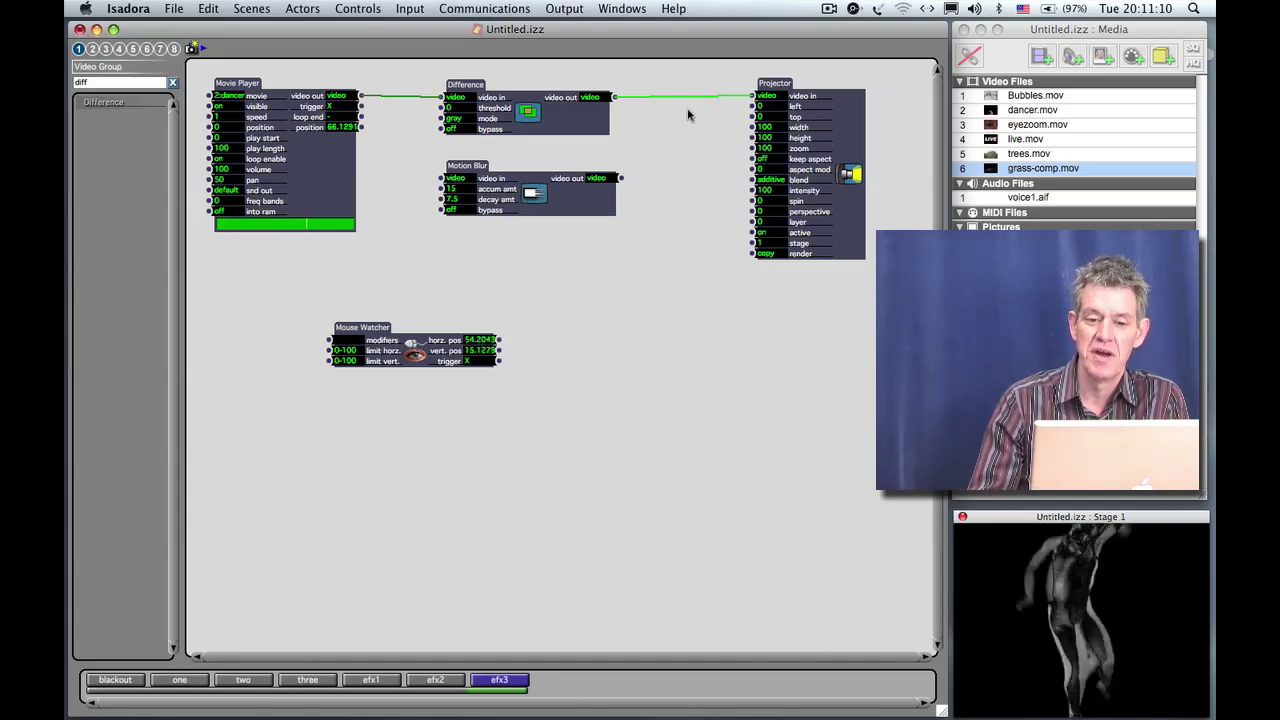
pyautogui.moveTo(751, 100)
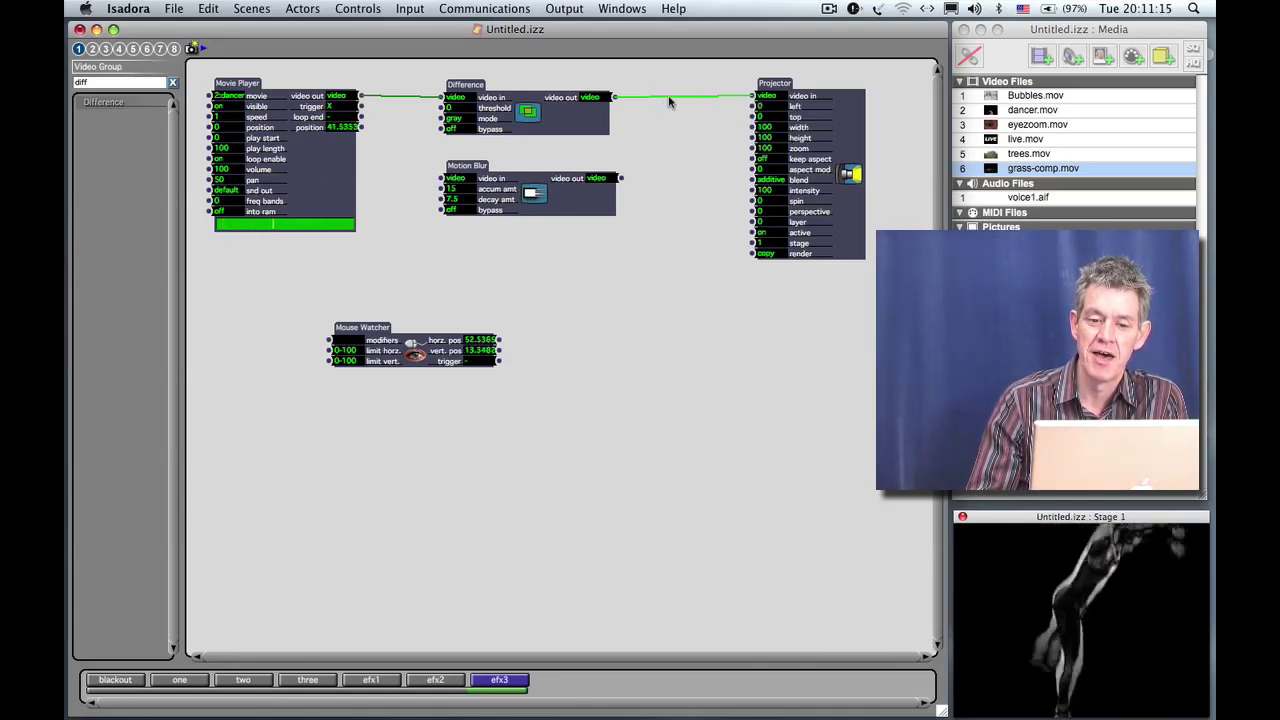
pyautogui.moveTo(669, 98)
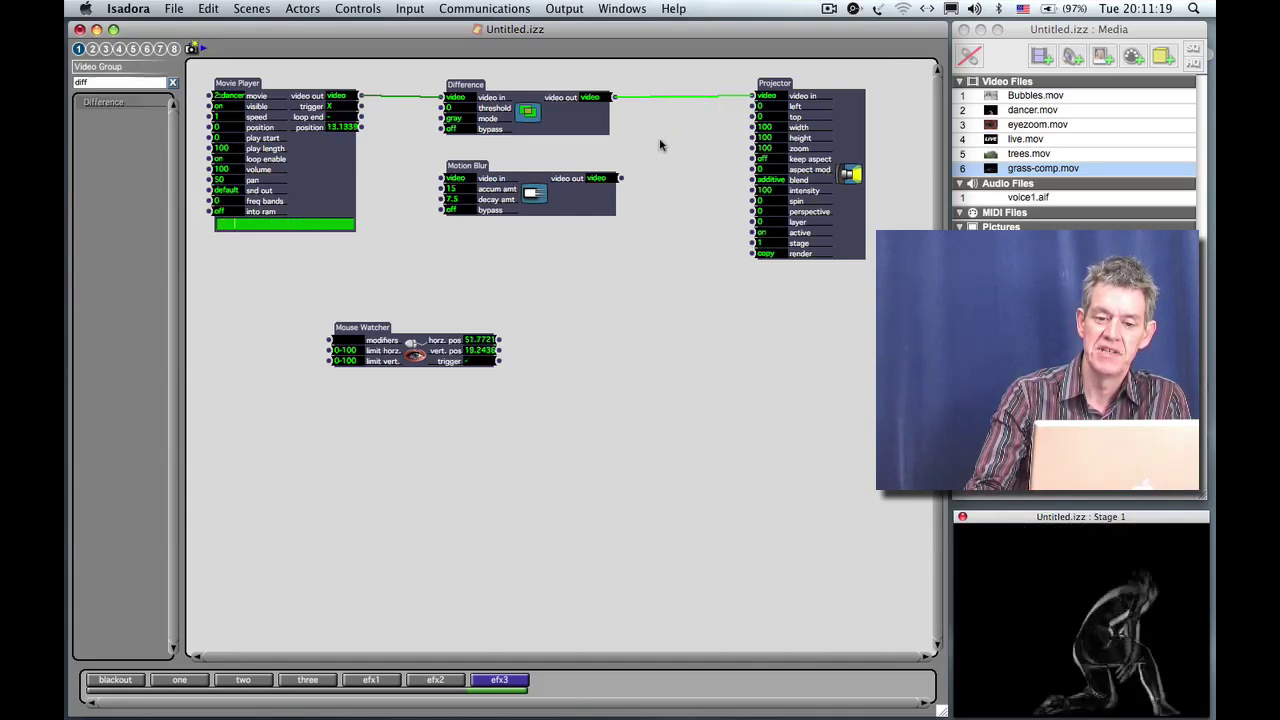
# Replace the Difference→Projector cord with Difference→Motion Blur→Projector and set accum amt to 55.
pyautogui.press('BackSpace')
pyautogui.moveTo(614, 97); pyautogui.dragTo(460, 187)
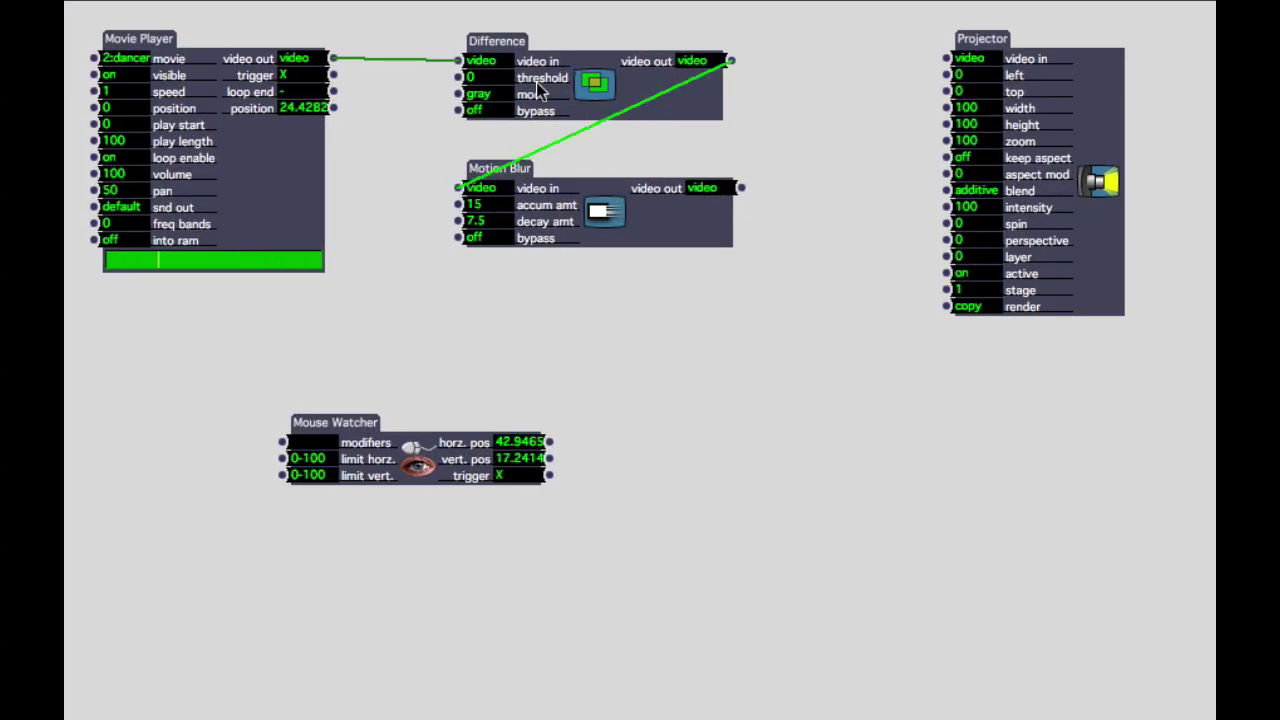
pyautogui.moveTo(741, 188); pyautogui.dragTo(948, 62)
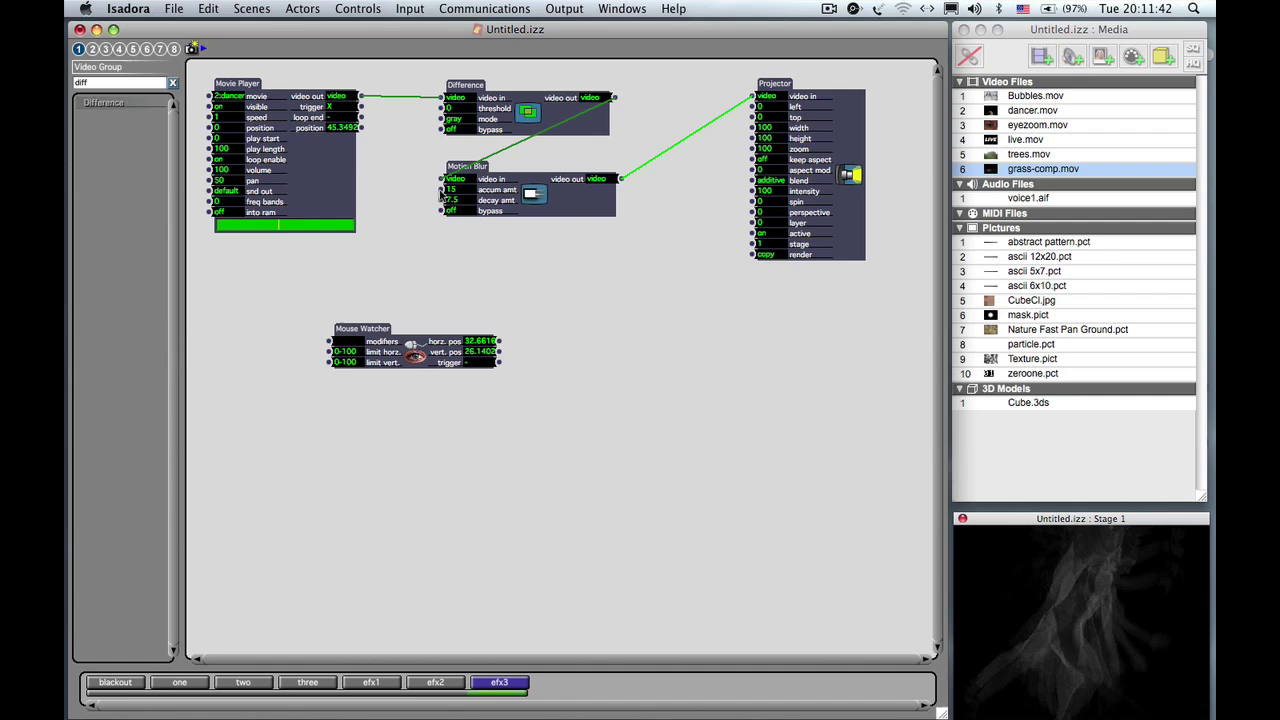
pyautogui.moveTo(440, 195)
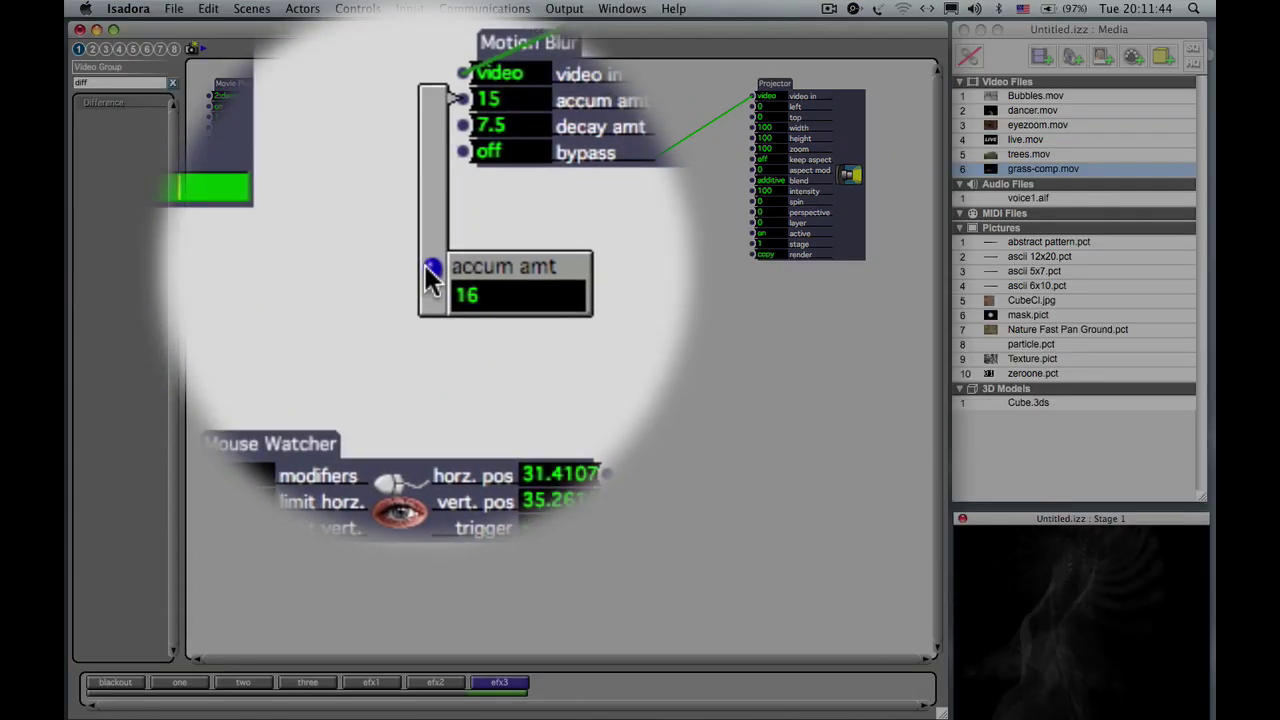
pyautogui.moveTo(430, 268)
pyautogui.mouseDown()
pyautogui.moveTo(430, 190)
pyautogui.moveTo(431, 272)
pyautogui.mouseUp()
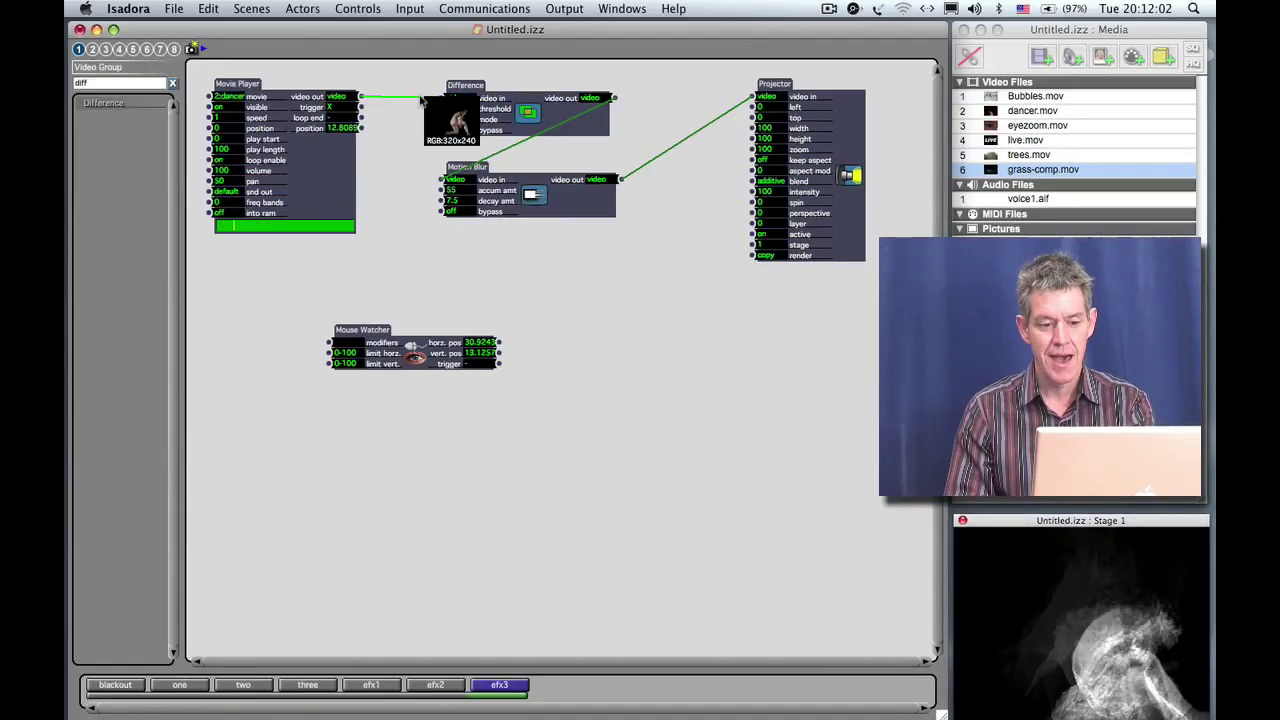
# Rewire the chain as Movie Player→Motion Blur→Difference→Projector and set accum amt to 86.
pyautogui.click(385, 51)
pyautogui.press('Delete')
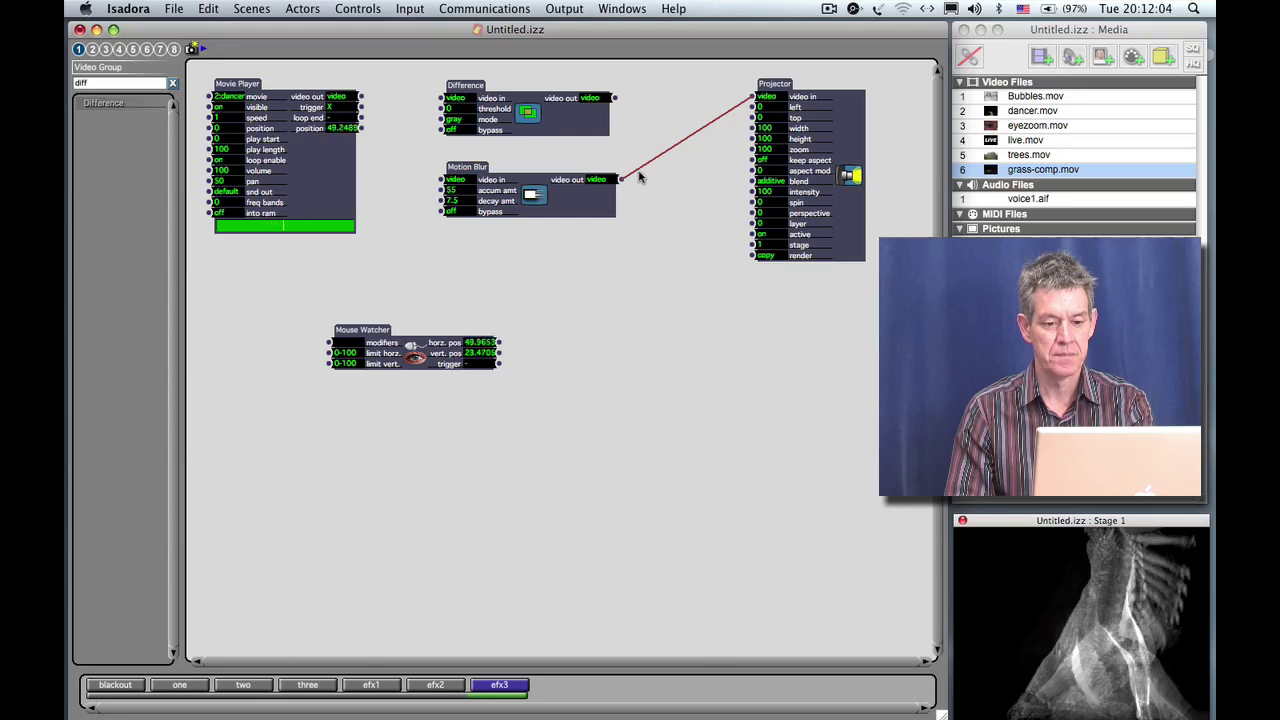
pyautogui.press('Delete')
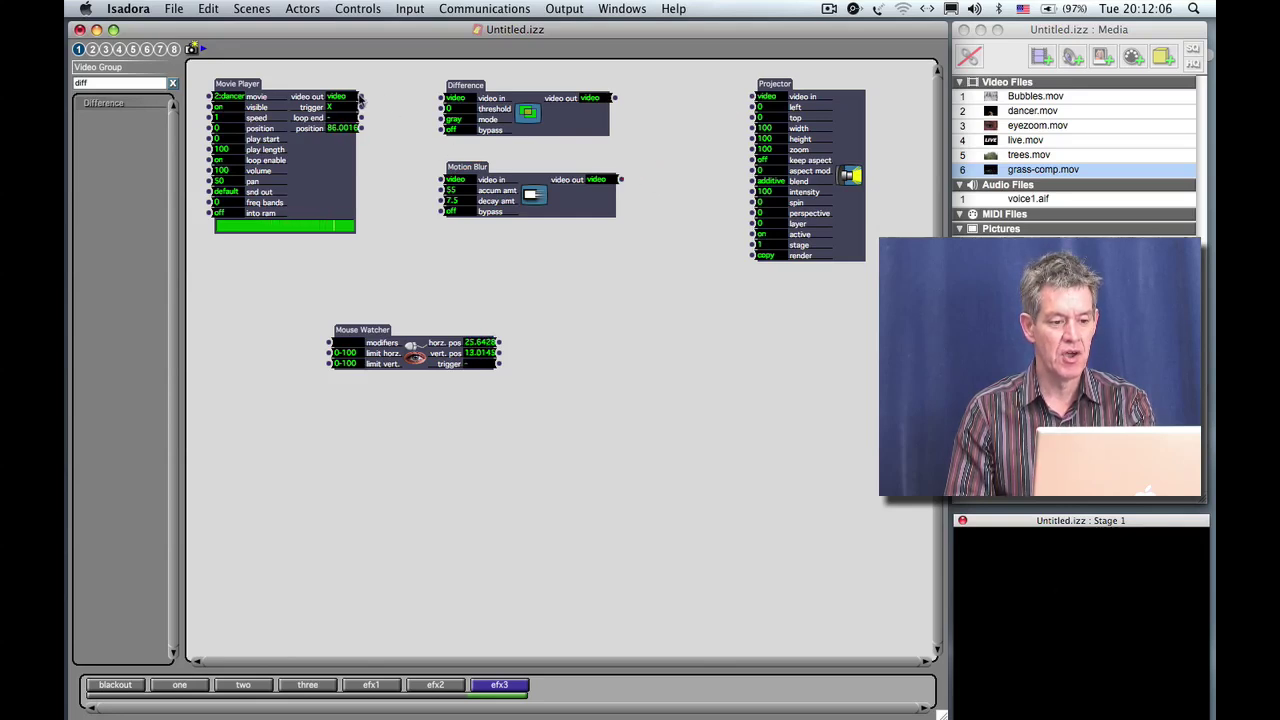
pyautogui.moveTo(362, 98); pyautogui.dragTo(441, 179)
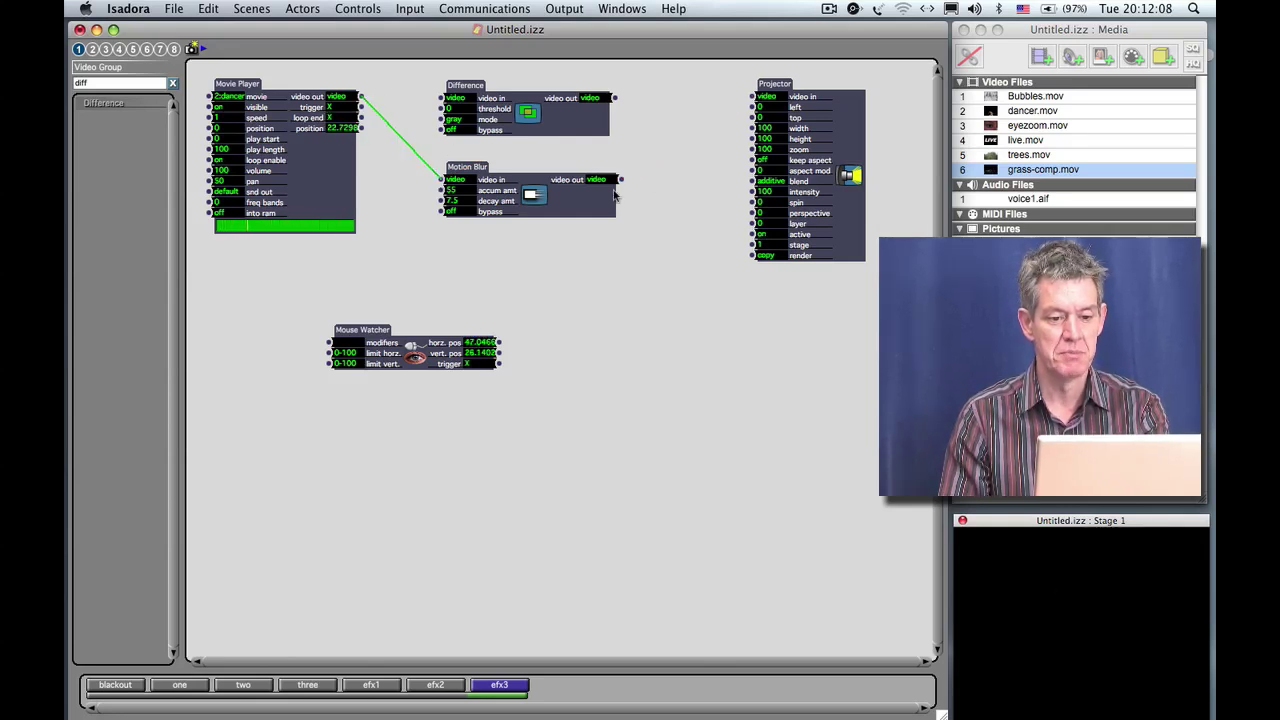
pyautogui.moveTo(619, 180); pyautogui.dragTo(441, 98)
pyautogui.moveTo(614, 98); pyautogui.dragTo(651, 104)
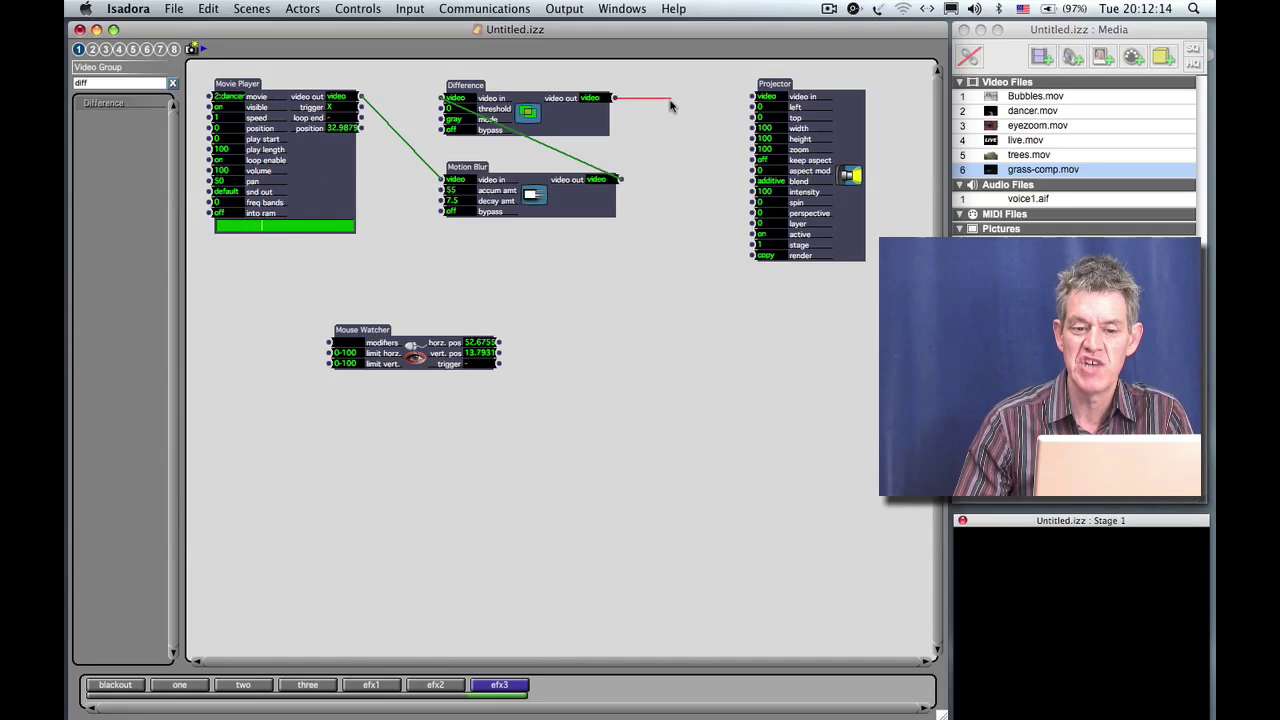
pyautogui.moveTo(671, 105); pyautogui.dragTo(752, 97)
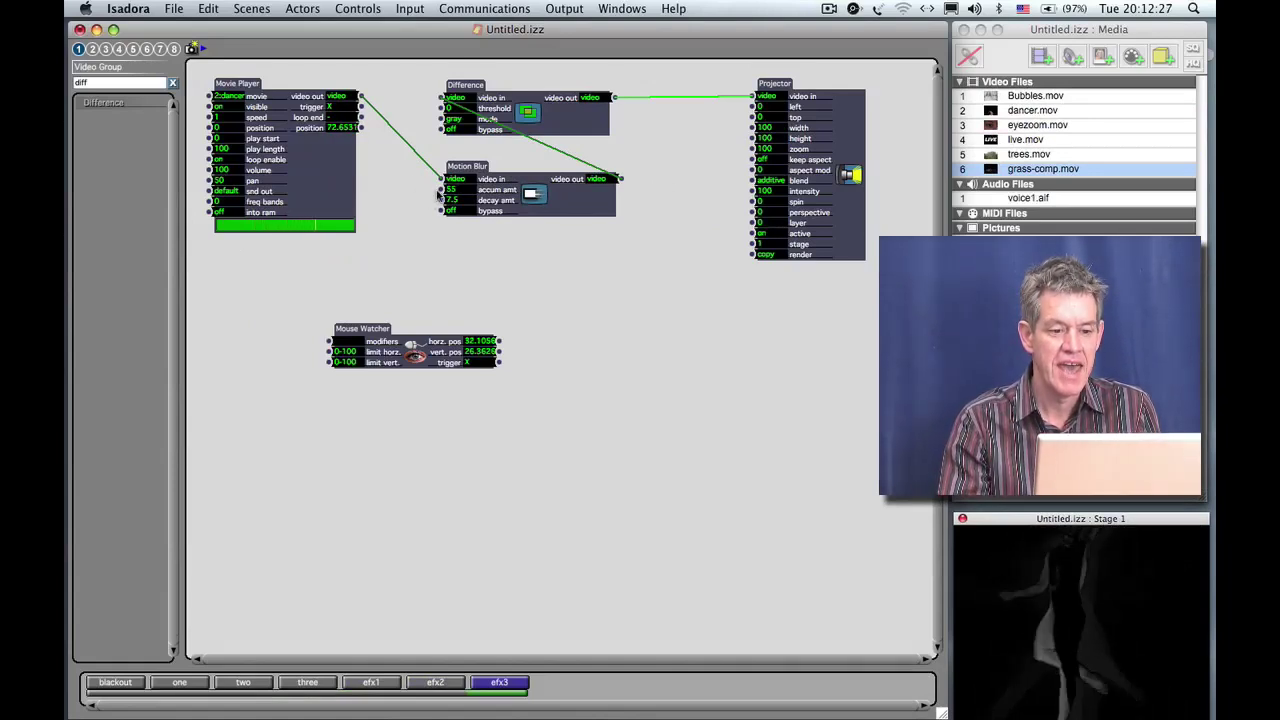
pyautogui.moveTo(440, 190)
pyautogui.mouseDown()
pyautogui.moveTo(430, 228)
pyautogui.moveTo(429, 201)
pyautogui.mouseUp()
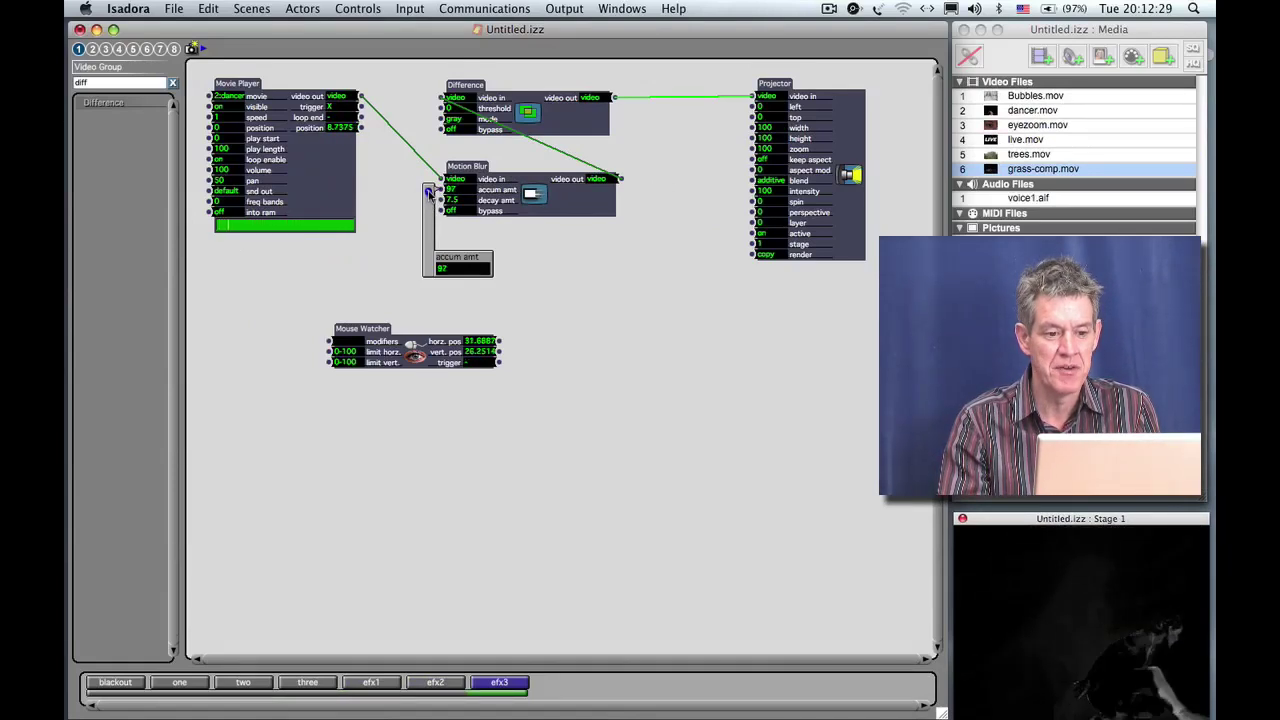